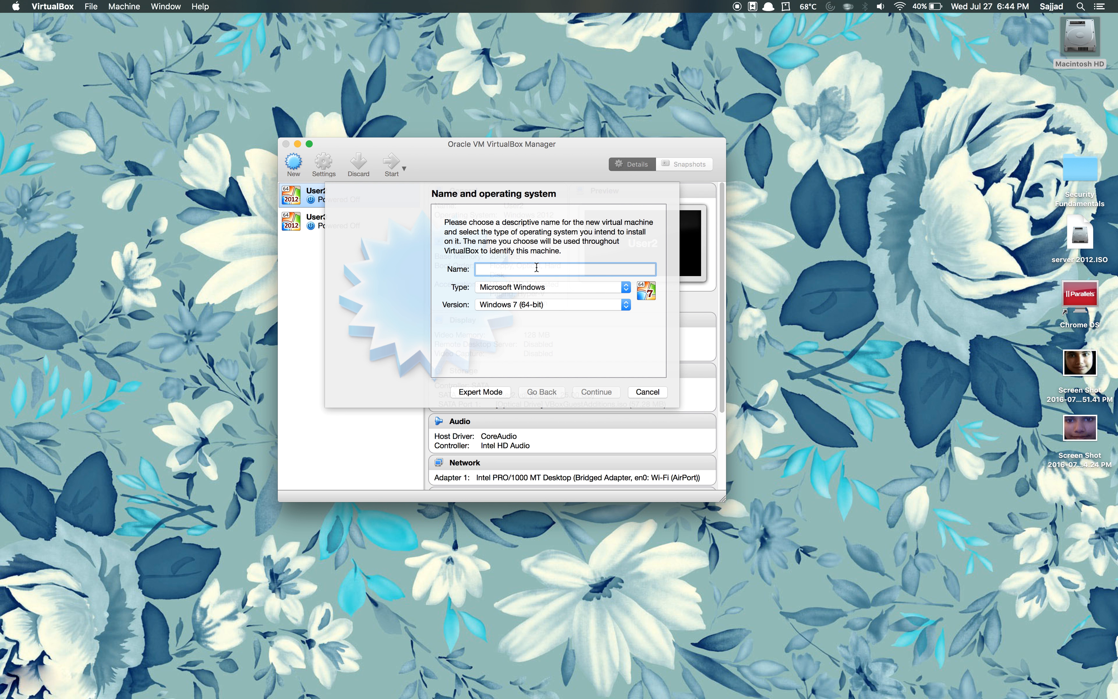
# Step: Name the new virtual machine 'Domain Controller 1'
pyautogui.write('Domain Conto')
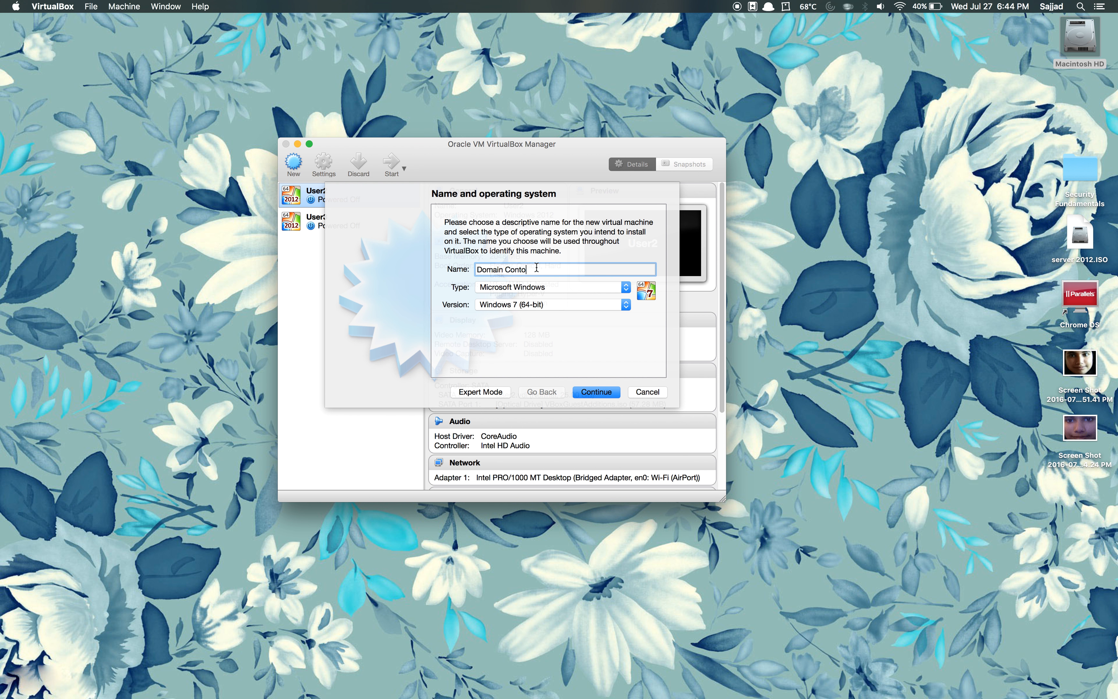
pyautogui.press('BackSpace')
pyautogui.write('roll23')
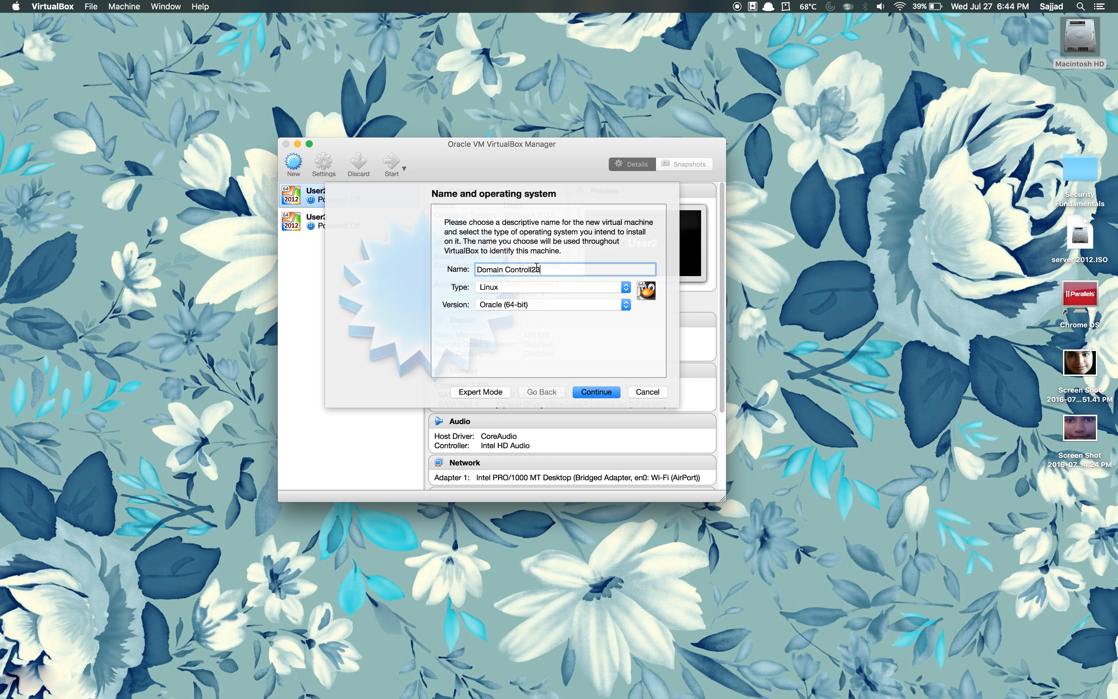
pyautogui.press('BackSpace')
pyautogui.press('BackSpace')
pyautogui.write('er 1')
# Step: Set the type to Microsoft Windows and the version to Windows 2012 (64-bit), then continue
pyautogui.click(618, 288)
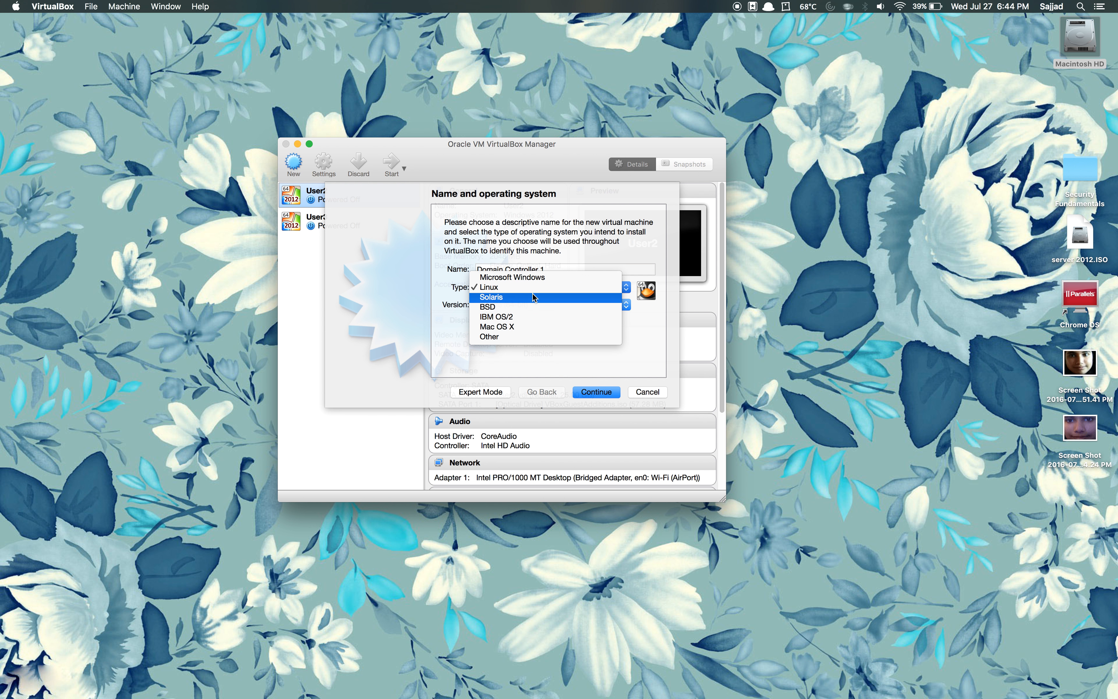
pyautogui.click(522, 270)
pyautogui.click(520, 288)
pyautogui.click(518, 279)
pyautogui.click(517, 306)
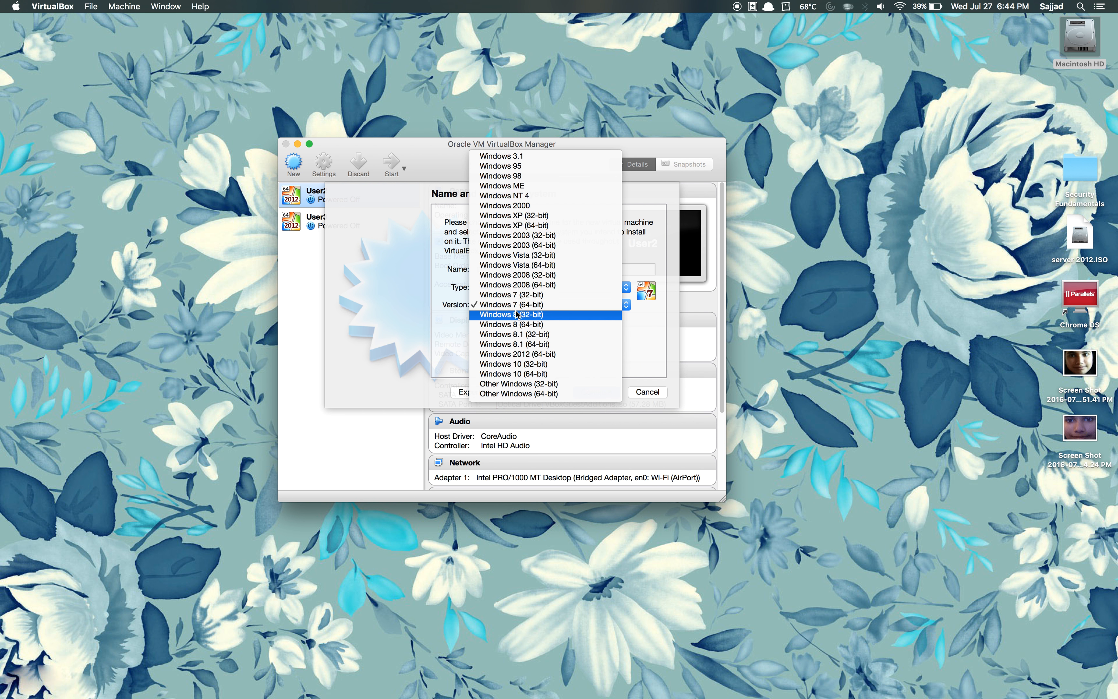
pyautogui.click(522, 354)
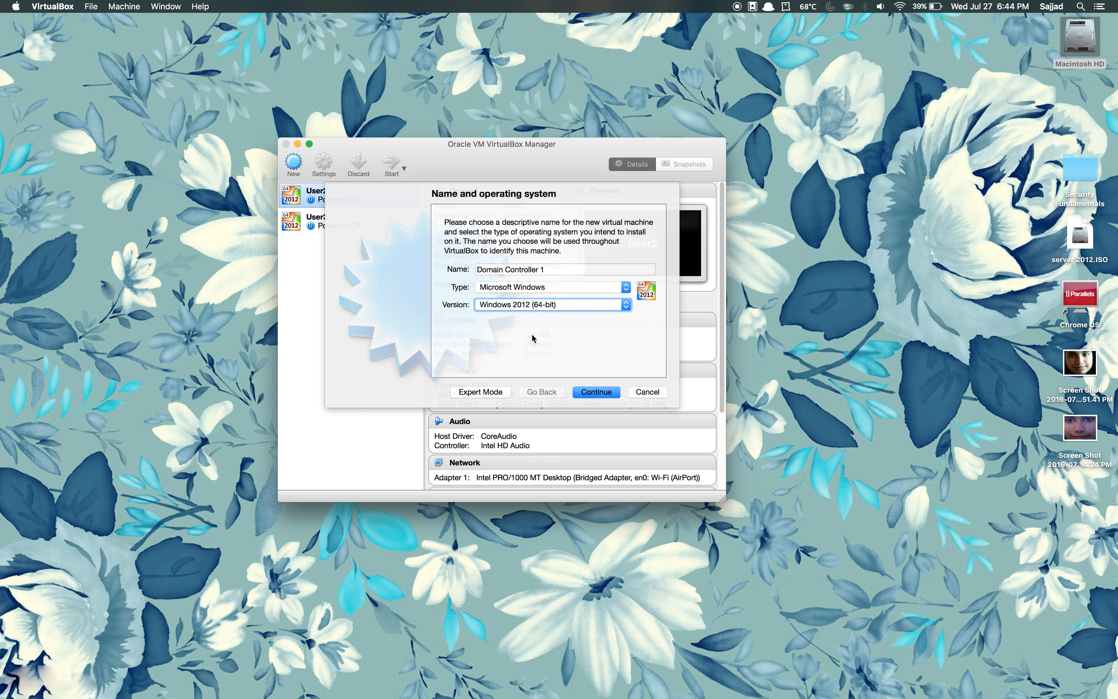
pyautogui.click(538, 308)
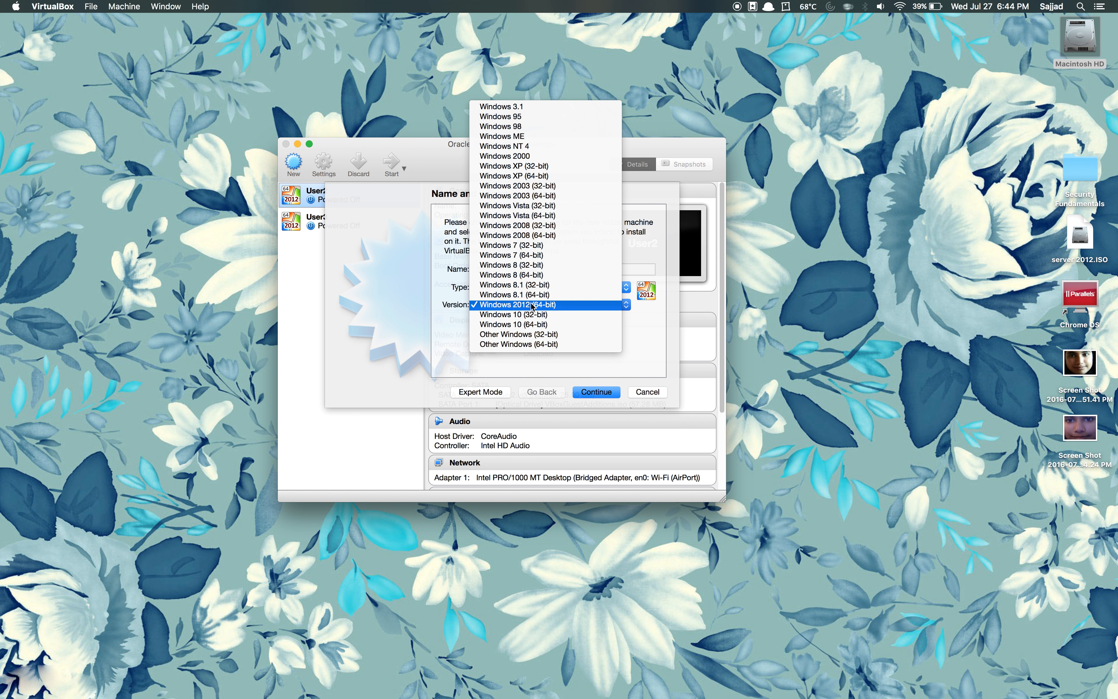
pyautogui.click(520, 304)
pyautogui.click(519, 307)
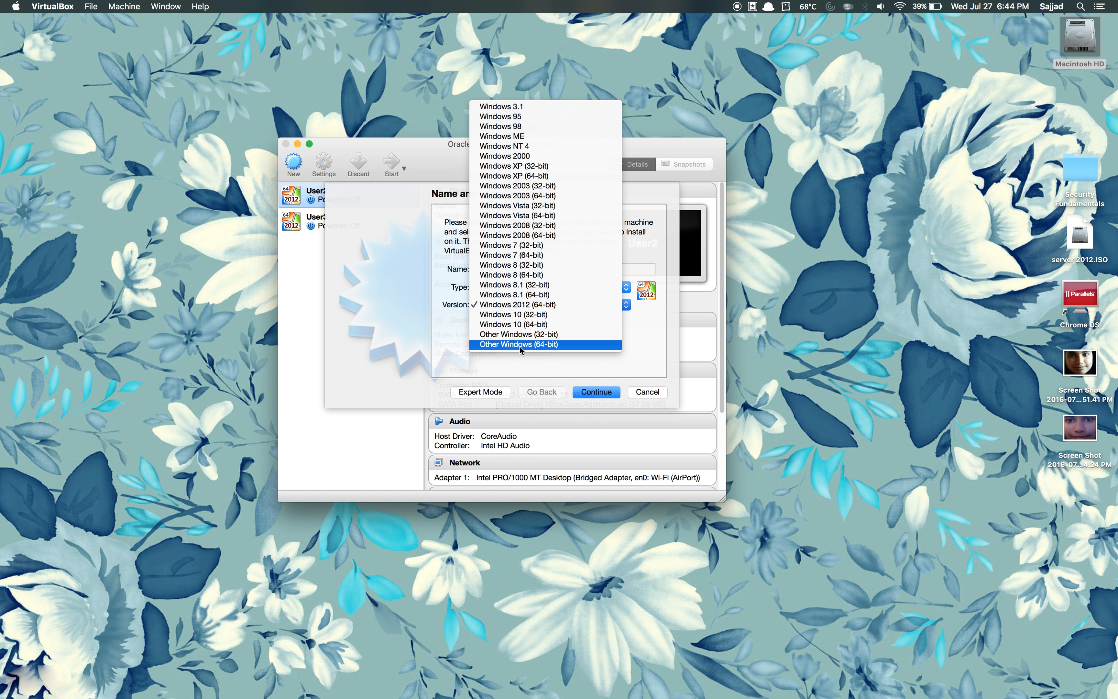
pyautogui.click(532, 360)
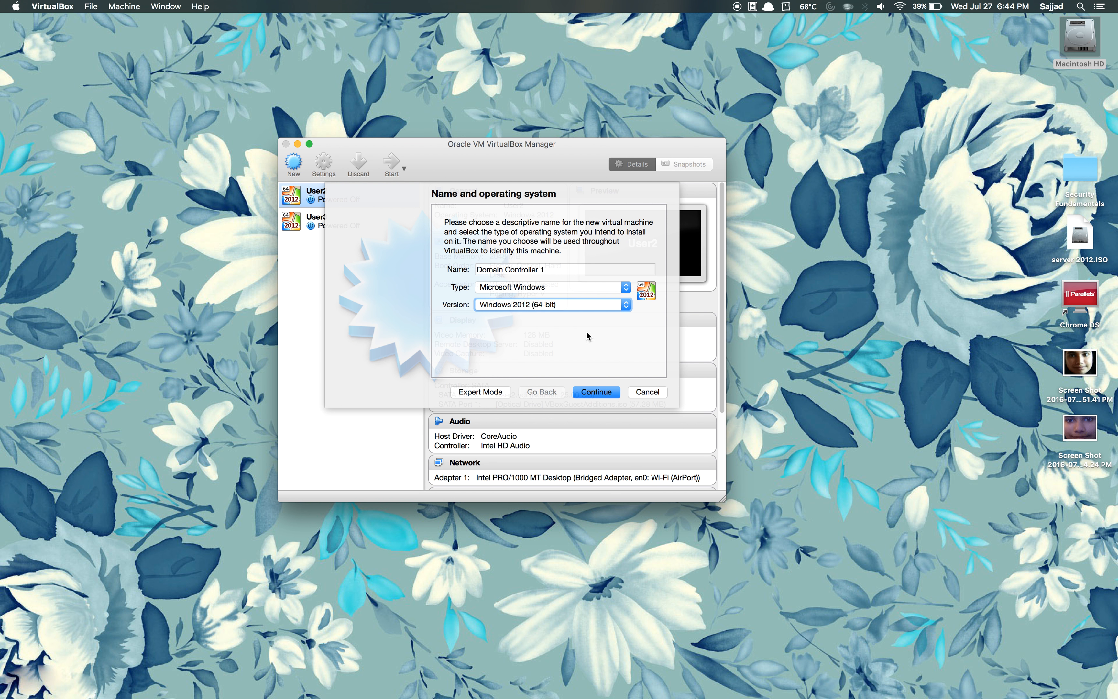
pyautogui.click(595, 390)
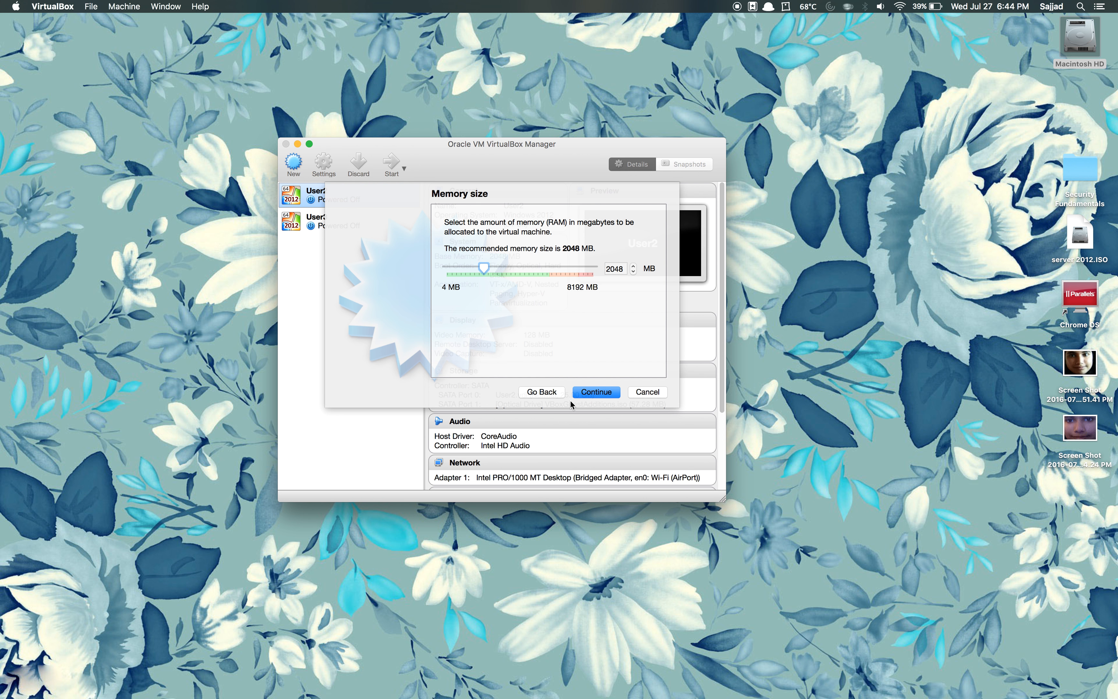
# Step: Keep the recommended 2048 MB memory size and advance to the Hard disk step
pyautogui.click(591, 393)
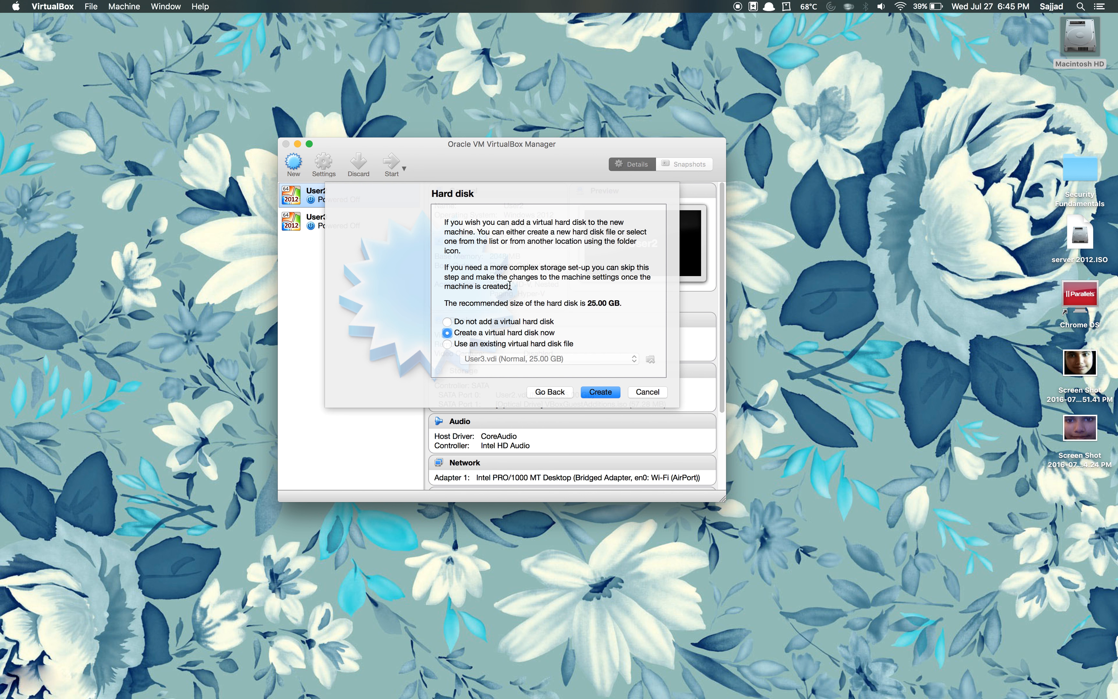
pyautogui.moveTo(447, 695)
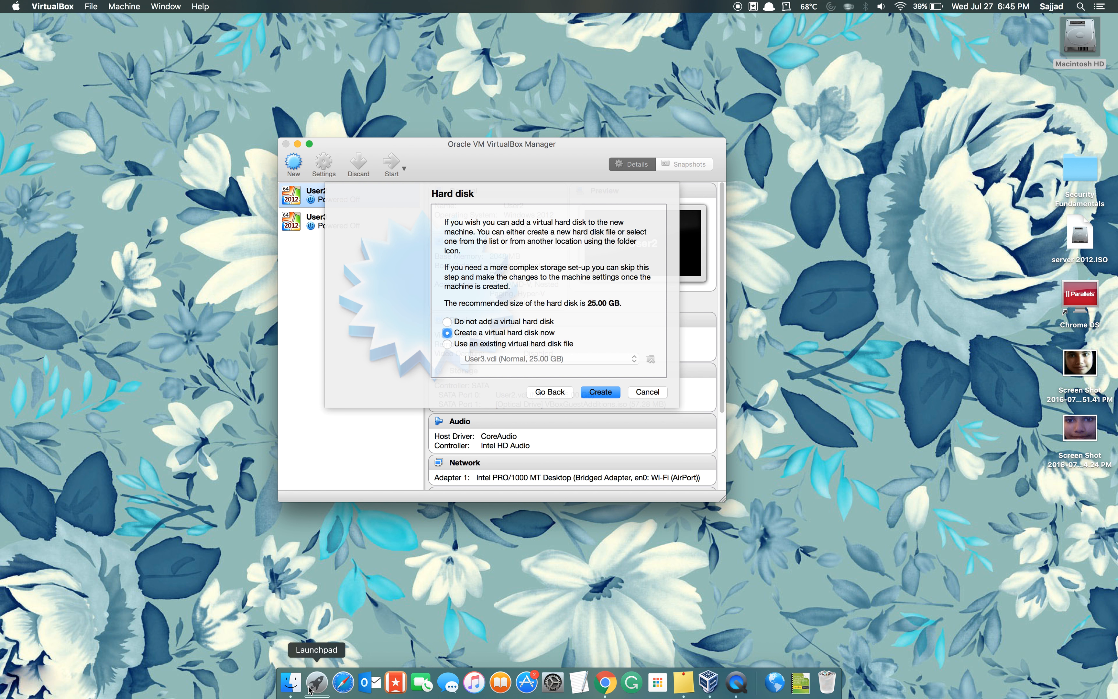
# Step: Launch Activity Monitor from Spotlight, move it aside, and return to the VirtualBox wizard
pyautogui.click(552, 682)
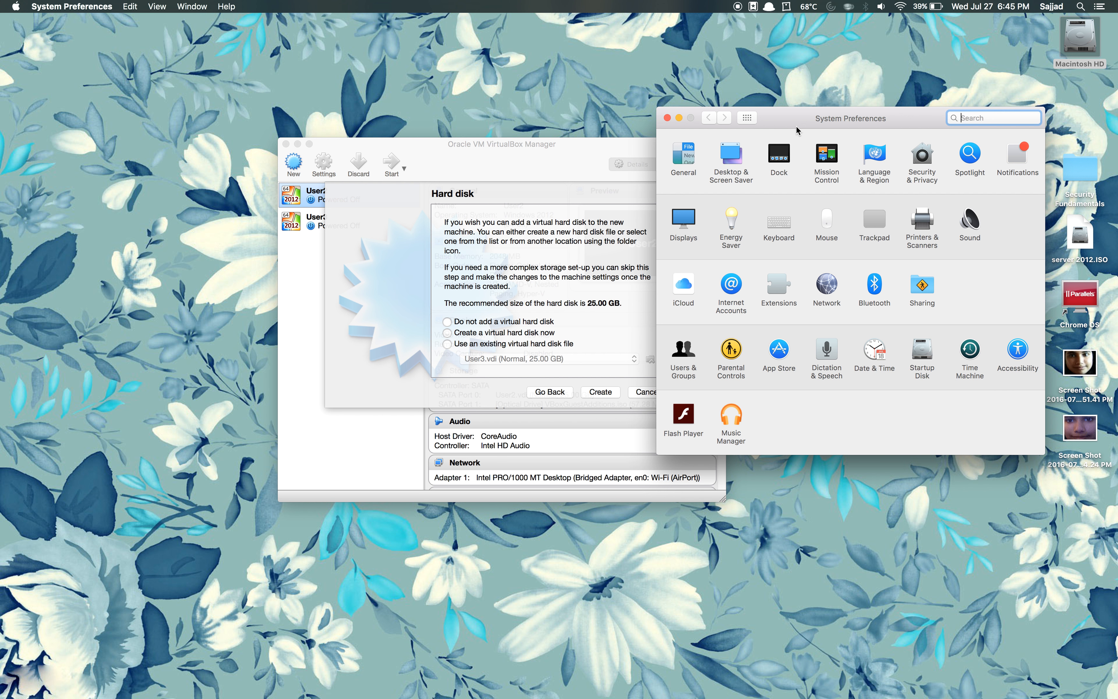
pyautogui.click(667, 118)
pyautogui.press('super+space')
pyautogui.write('acti')
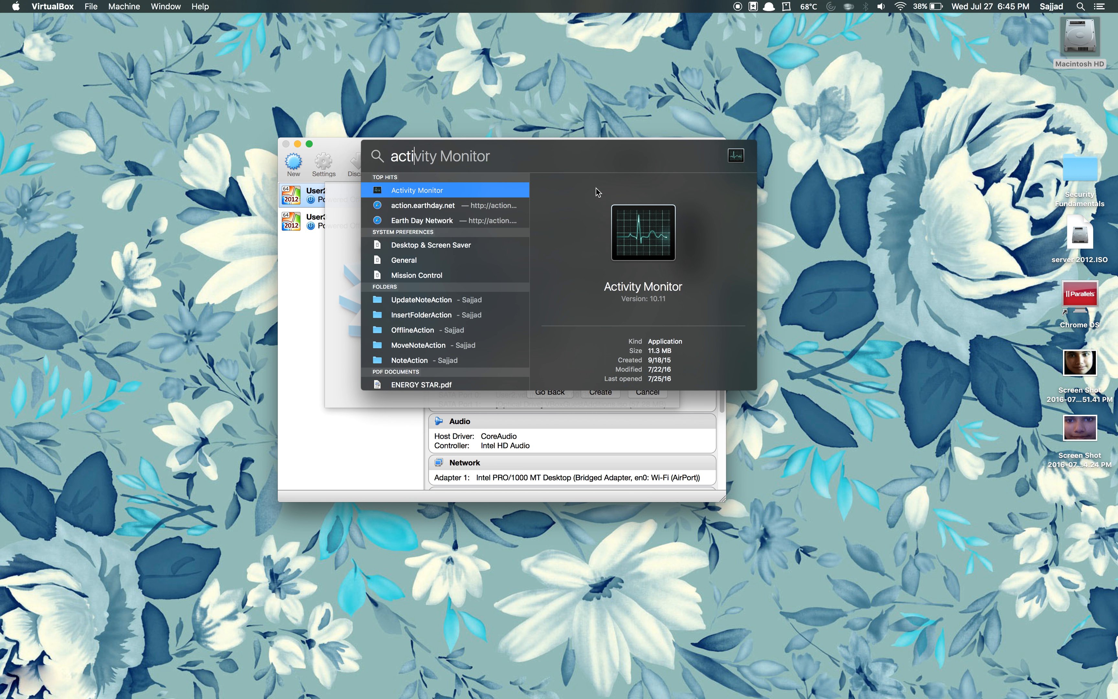
pyautogui.click(443, 191)
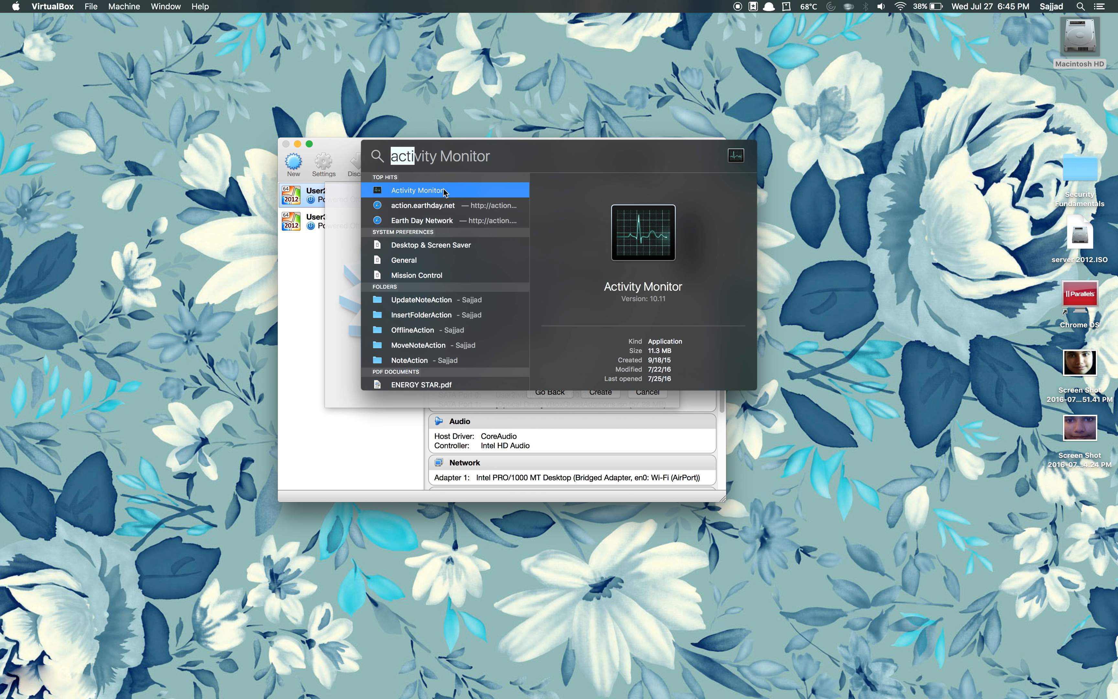
pyautogui.doubleClick(422, 189)
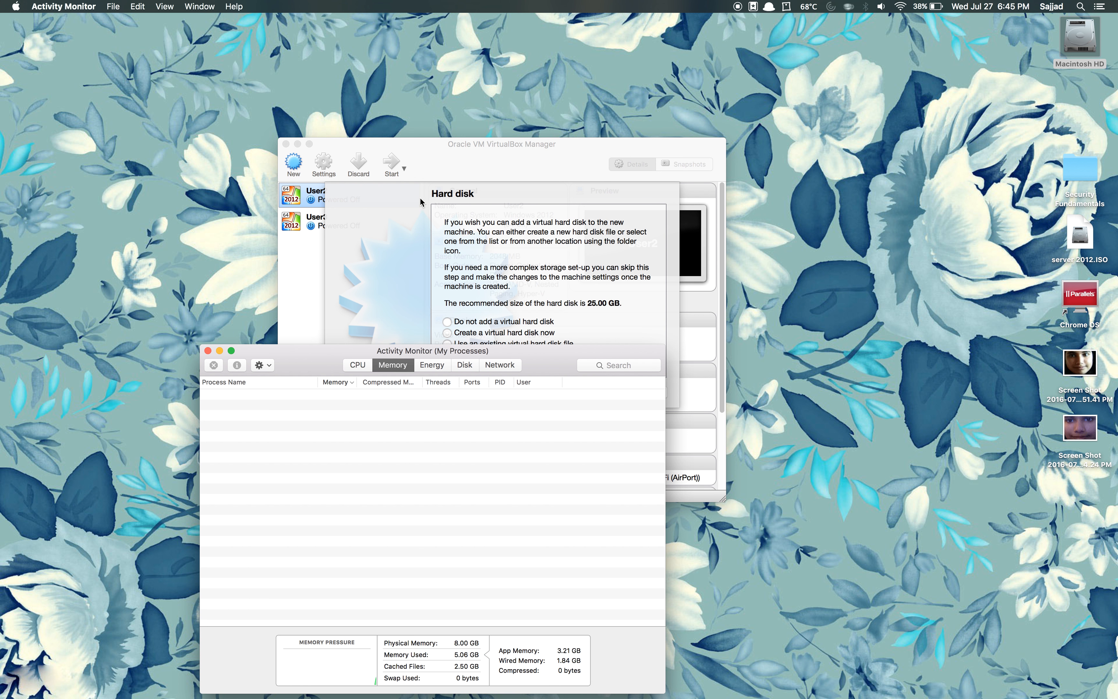
pyautogui.moveTo(327, 369); pyautogui.dragTo(202, 356)
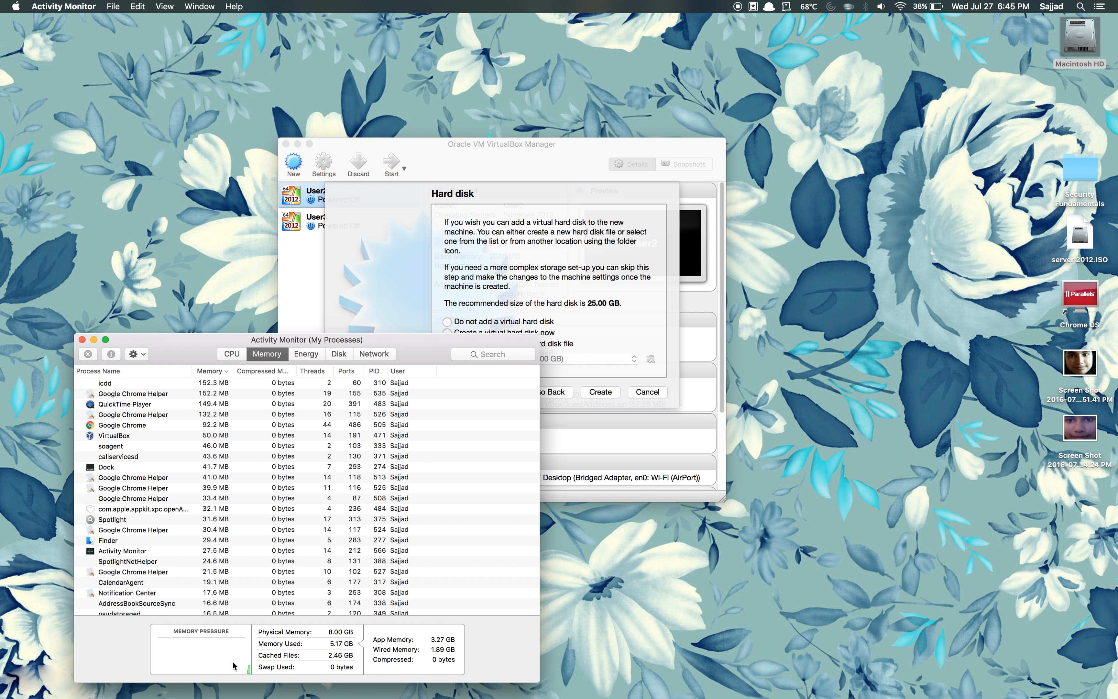
pyautogui.click(400, 268)
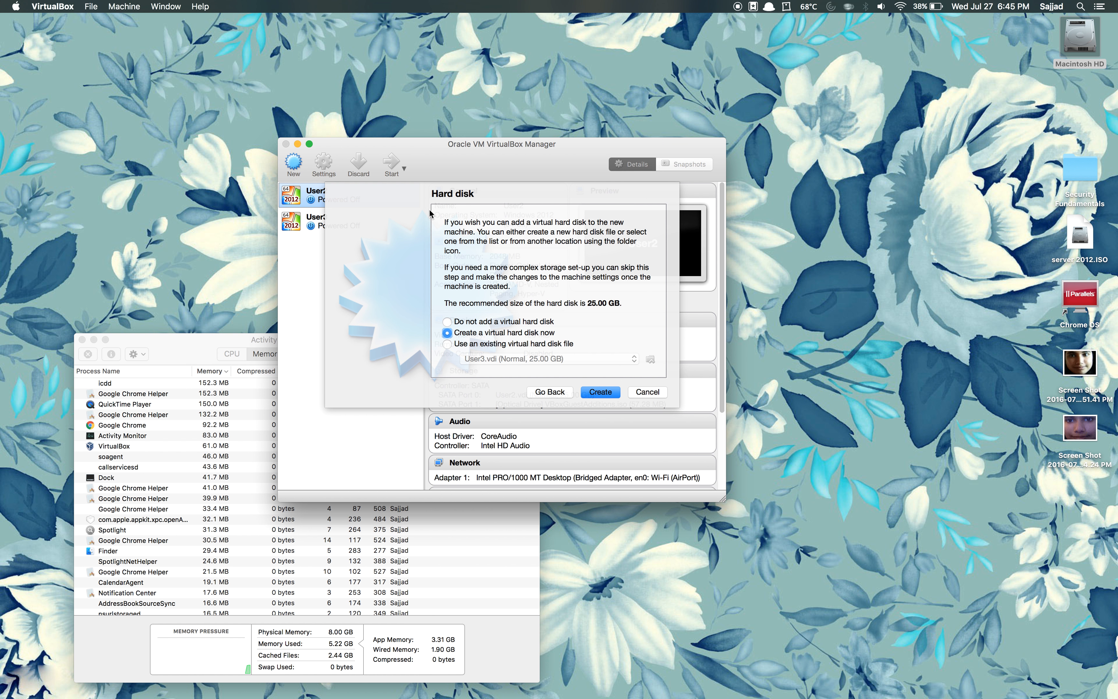
# Step: Drag the VirtualBox Manager window up and to the left
pyautogui.moveTo(450, 149); pyautogui.dragTo(444, 116)
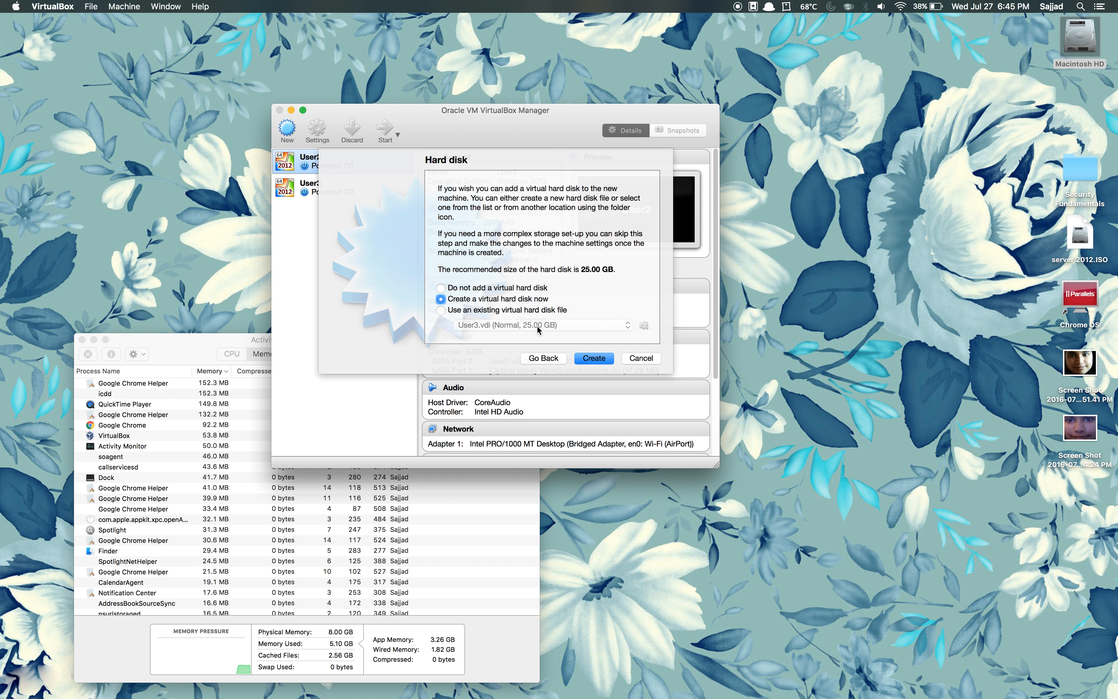
# Step: Create a new virtual hard disk using the VDI (VirtualBox Disk Image) format
pyautogui.click(589, 358)
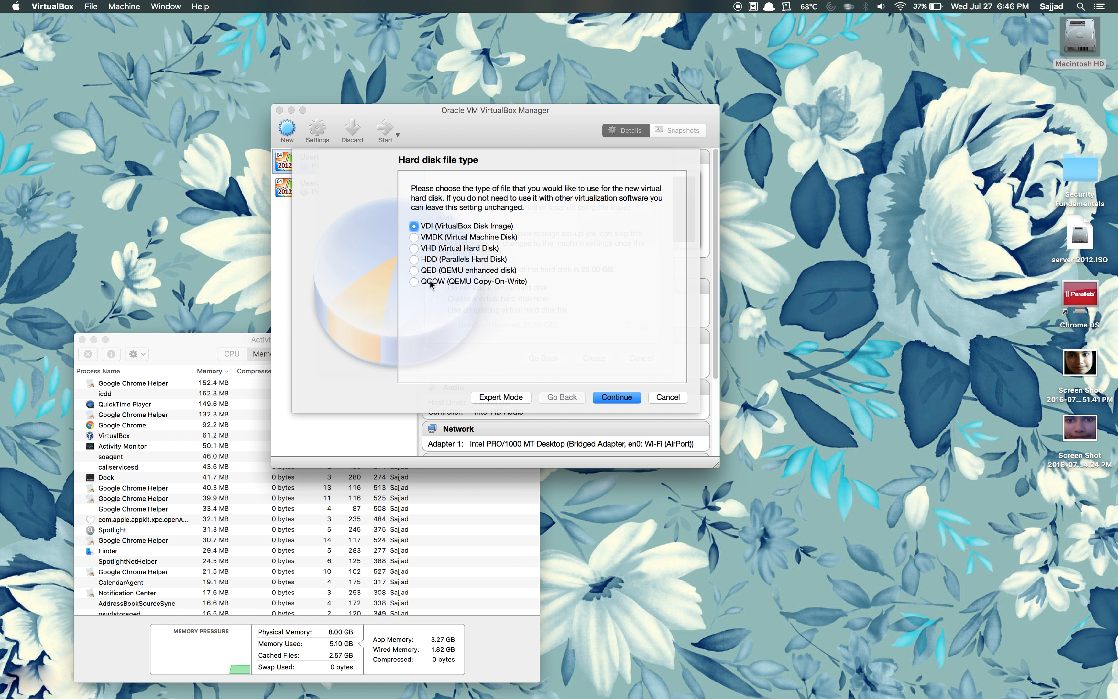
pyautogui.click(413, 227)
pyautogui.click(605, 398)
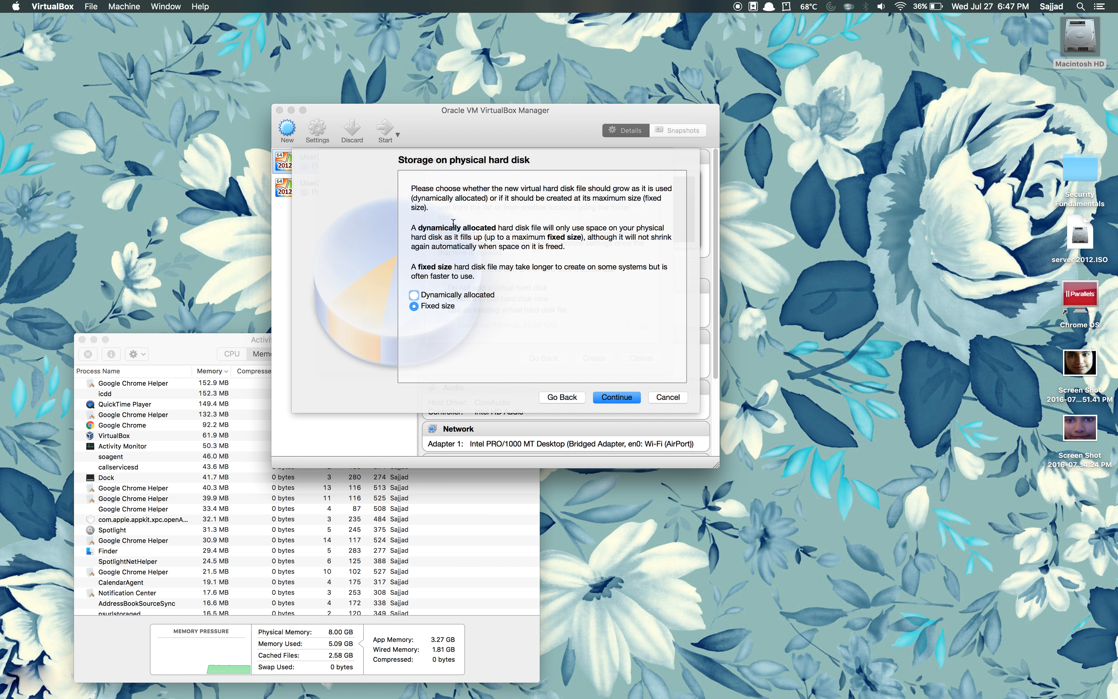
# Step: Choose Dynamically allocated storage for the virtual disk
pyautogui.tripleClick(460, 226)
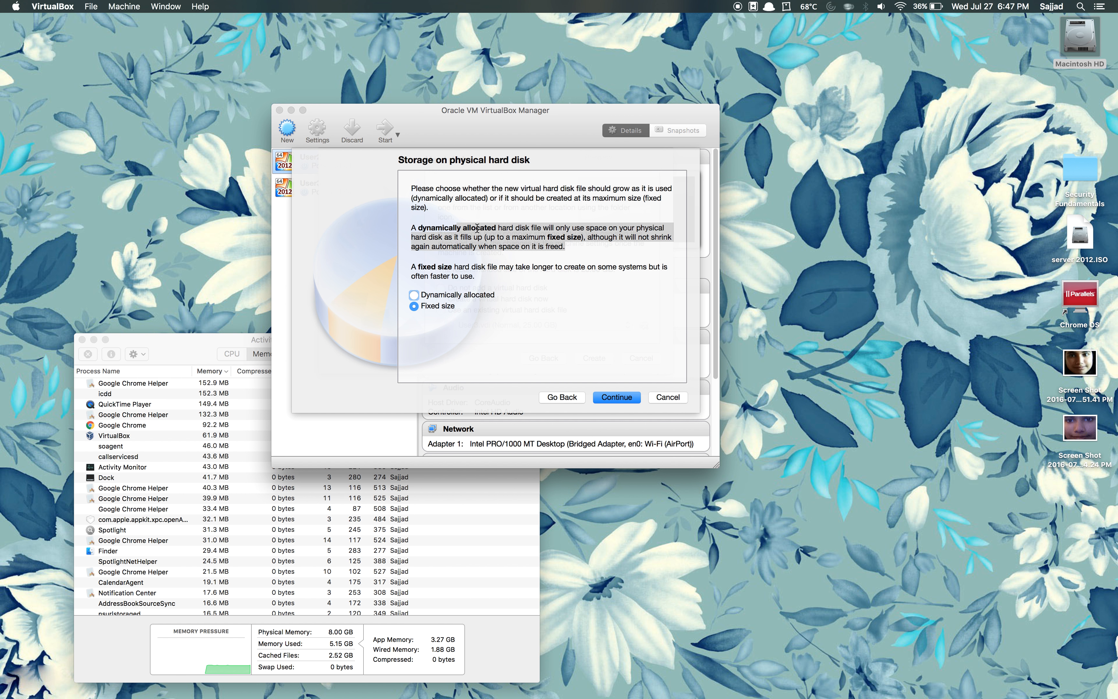
pyautogui.click(411, 220)
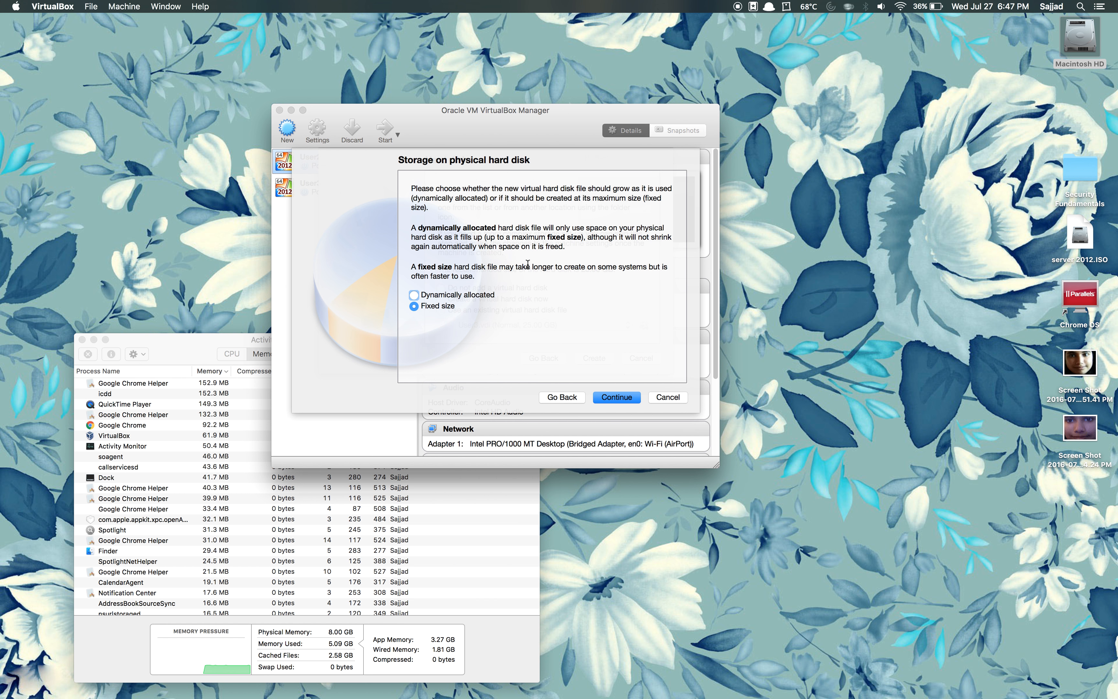
pyautogui.click(414, 295)
pyautogui.click(604, 399)
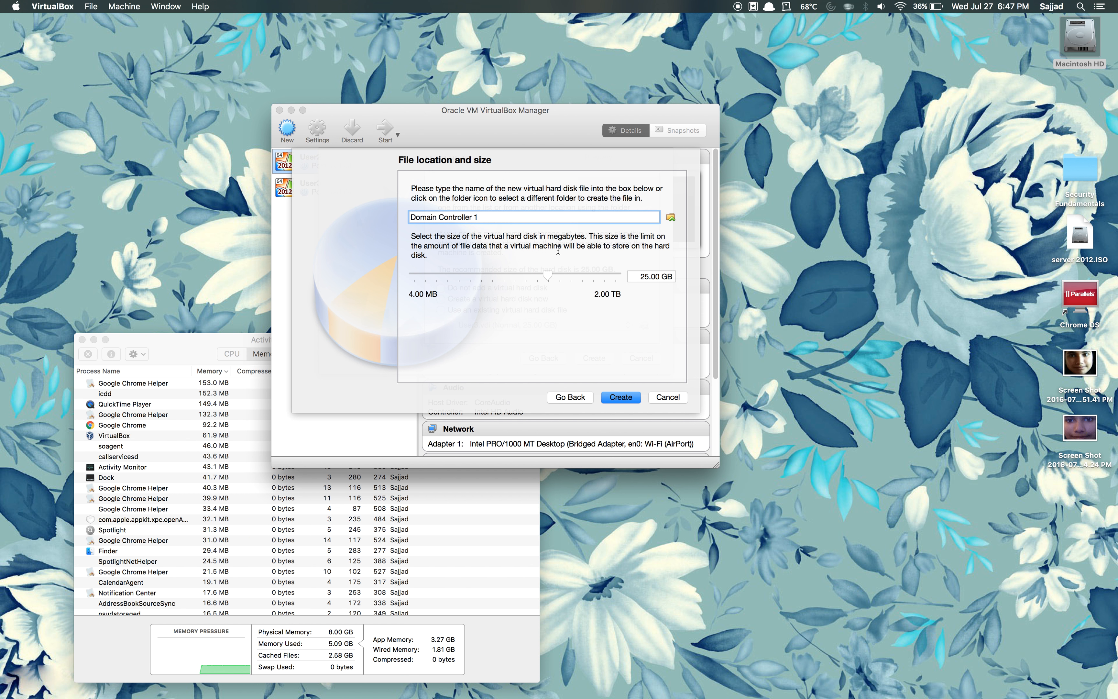
# Step: Keep the disk name Domain Controller 1 and 25.00 GB size, and create it
pyautogui.click(671, 218)
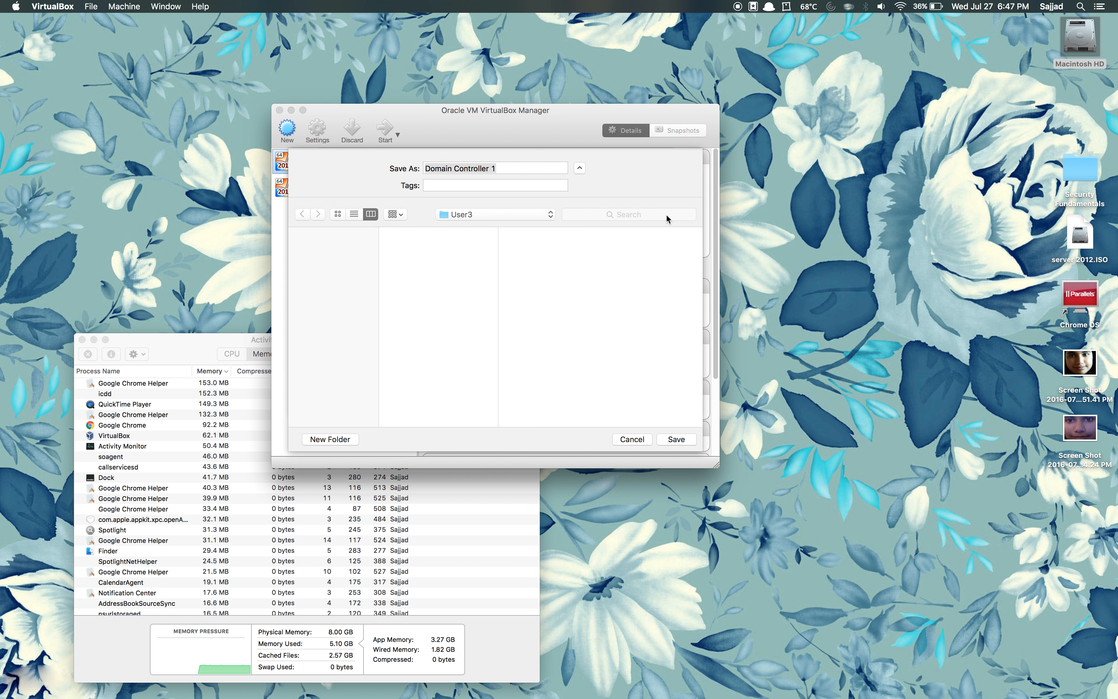
pyautogui.click(631, 437)
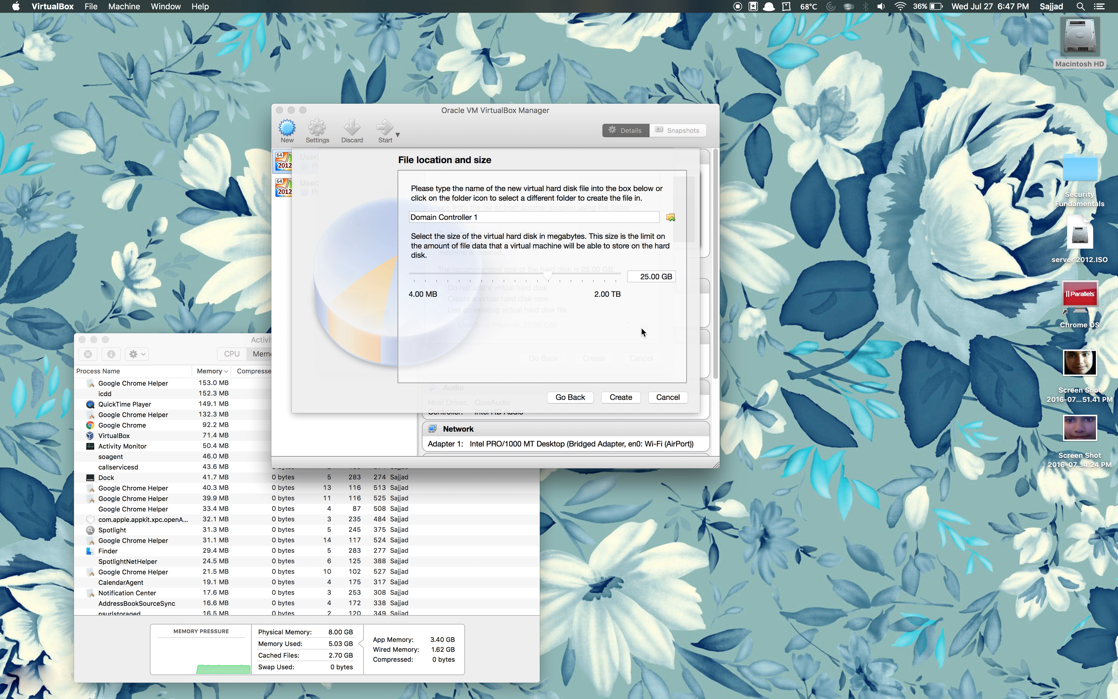
pyautogui.click(610, 396)
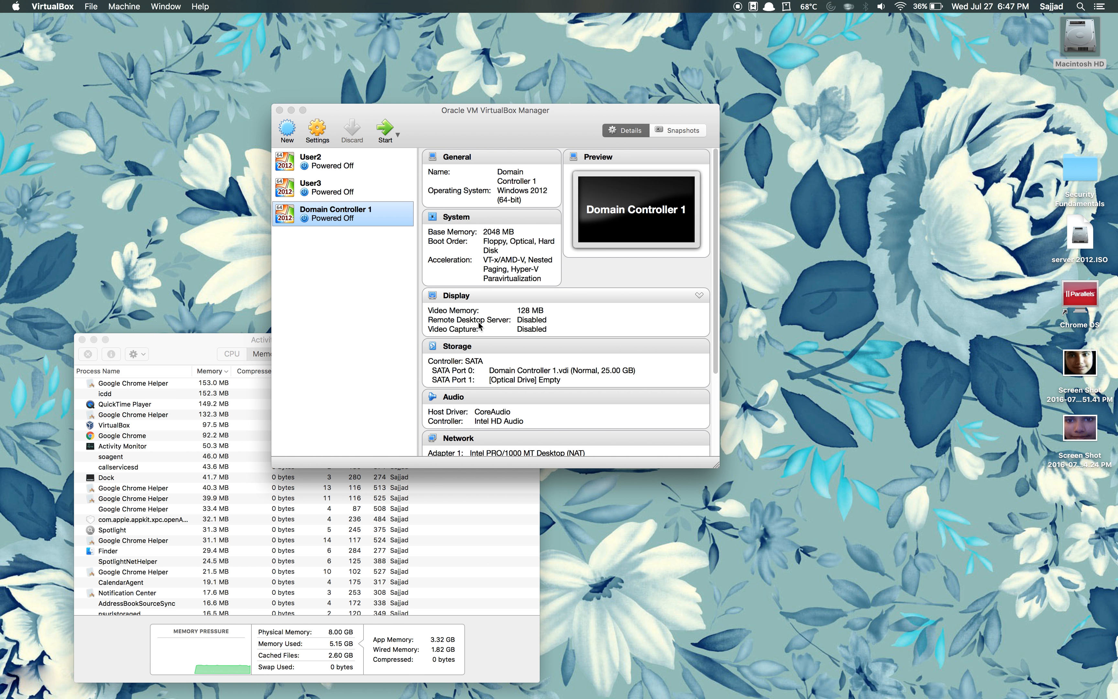
# Step: Open VirtualBox Preferences to the Host-only Networks list under Network
pyautogui.click(54, 4)
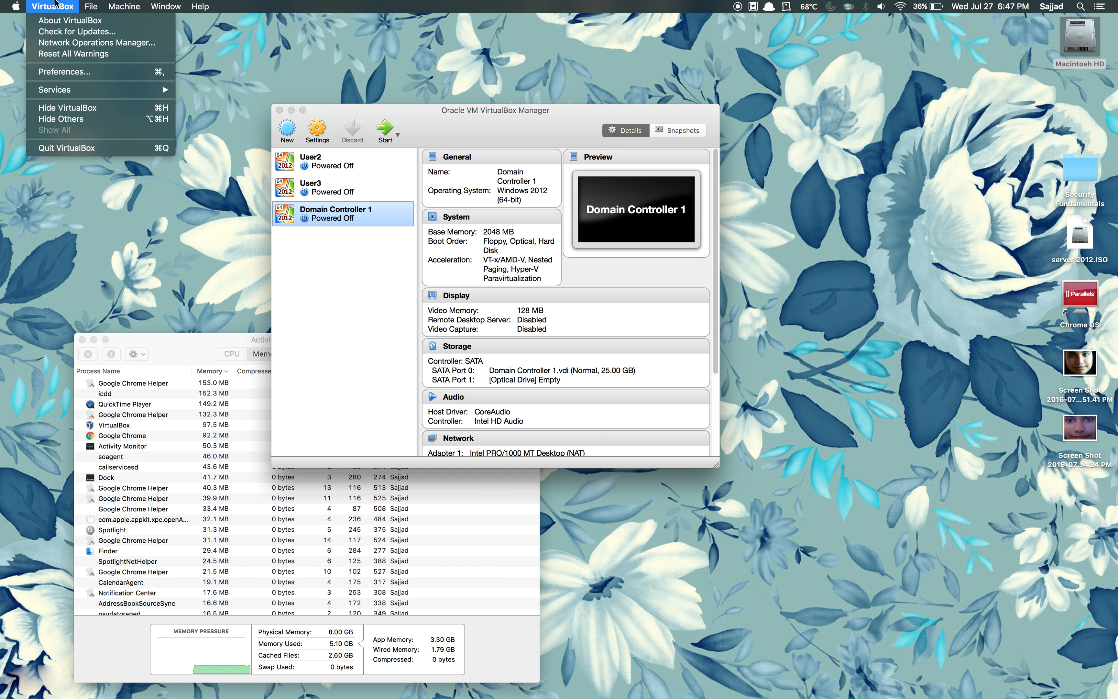
pyautogui.click(64, 71)
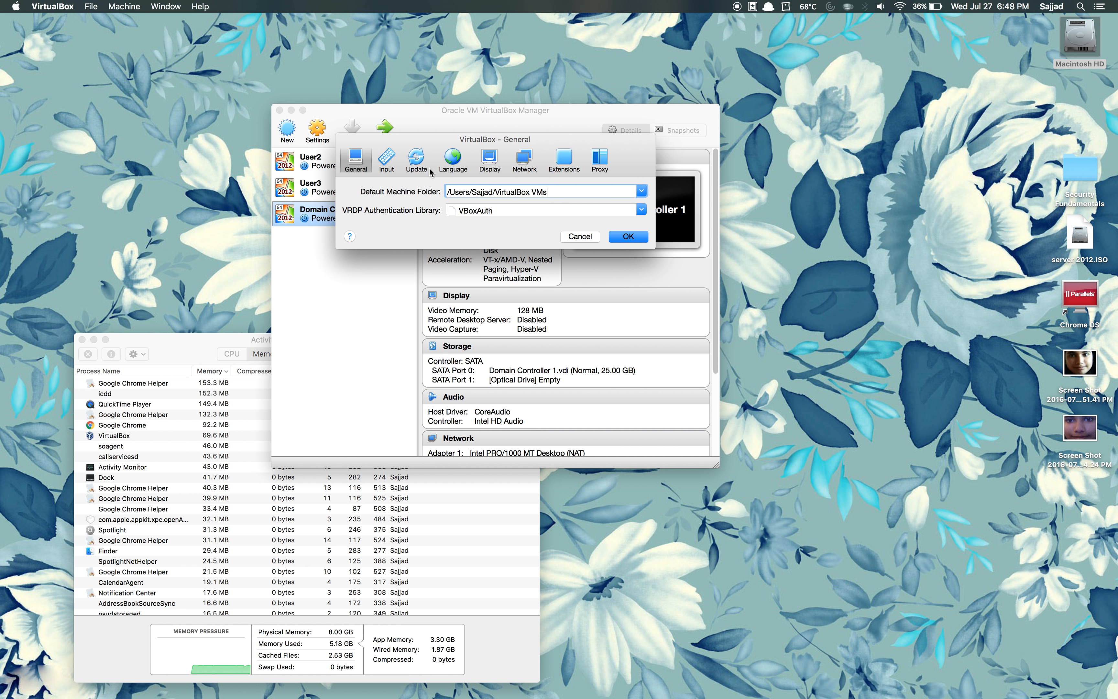
pyautogui.click(524, 166)
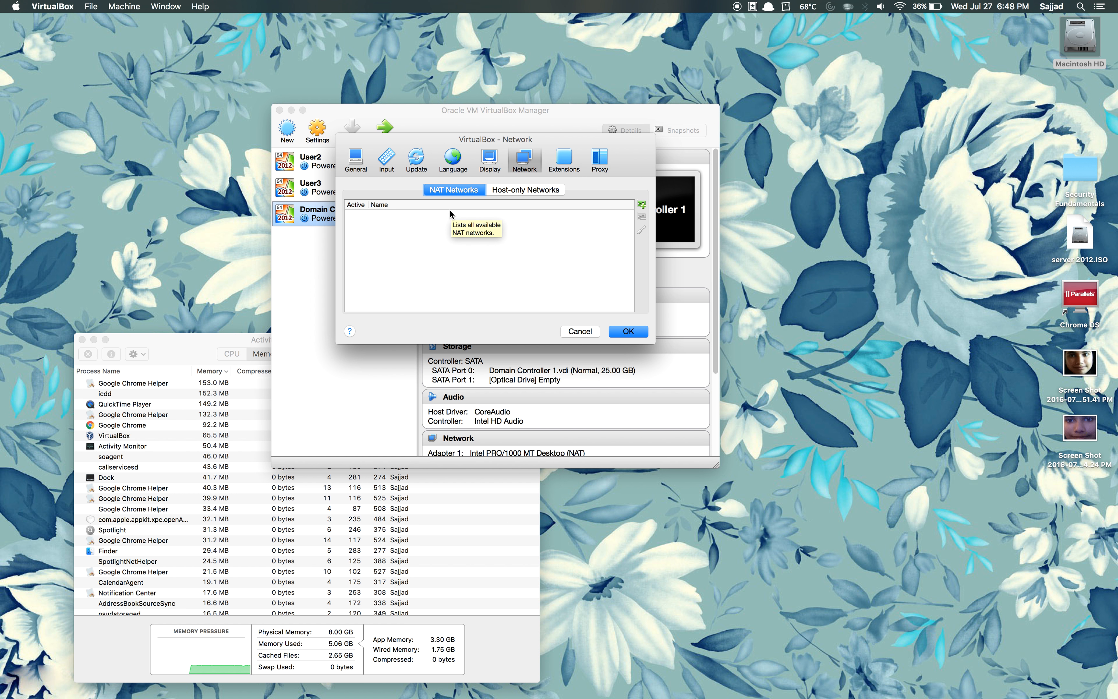
pyautogui.click(513, 195)
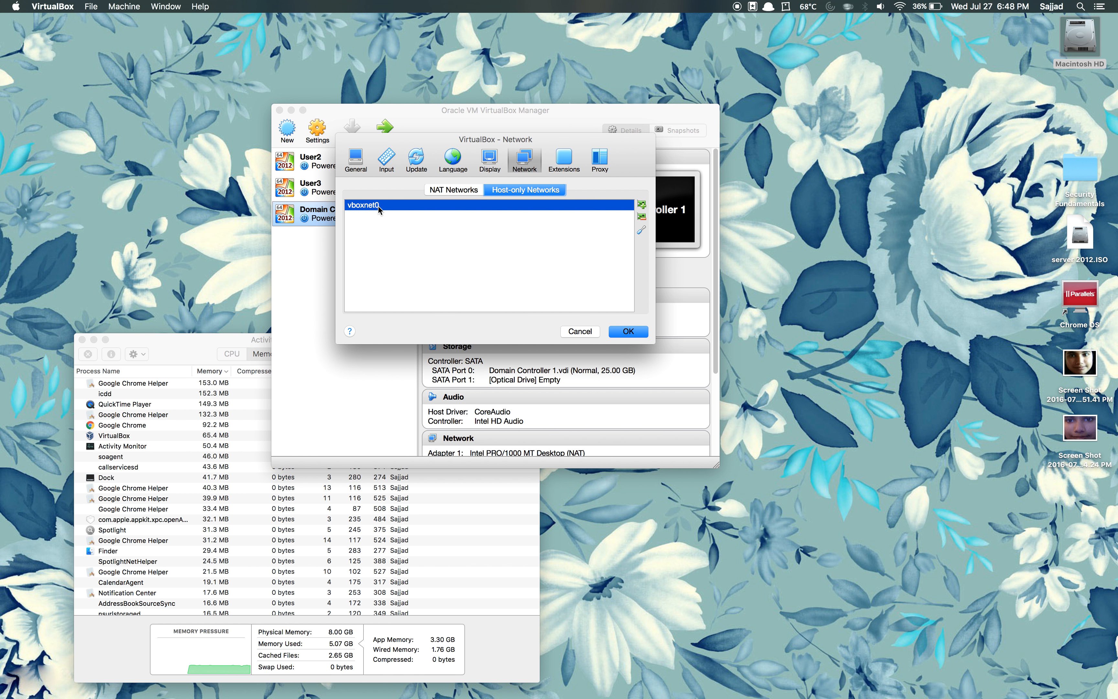
# Step: Review vboxnet0's adapter (192.168.56.1, mask 255.255.255.0) and DHCP settings, then close preferences
pyautogui.moveTo(379, 209)
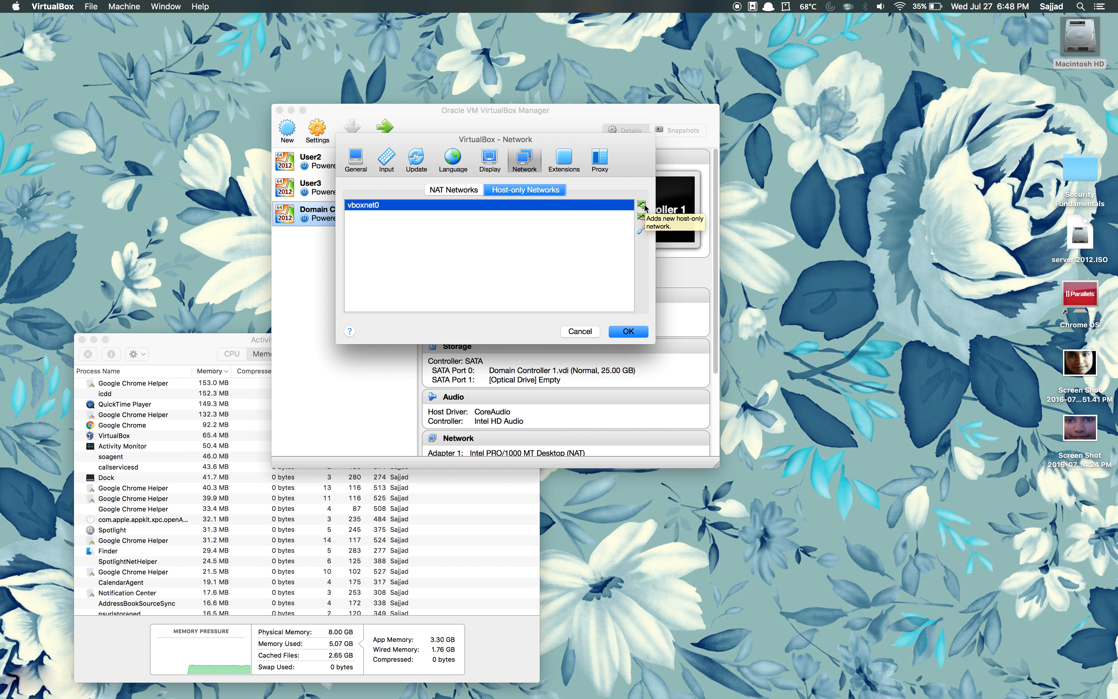
pyautogui.click(640, 232)
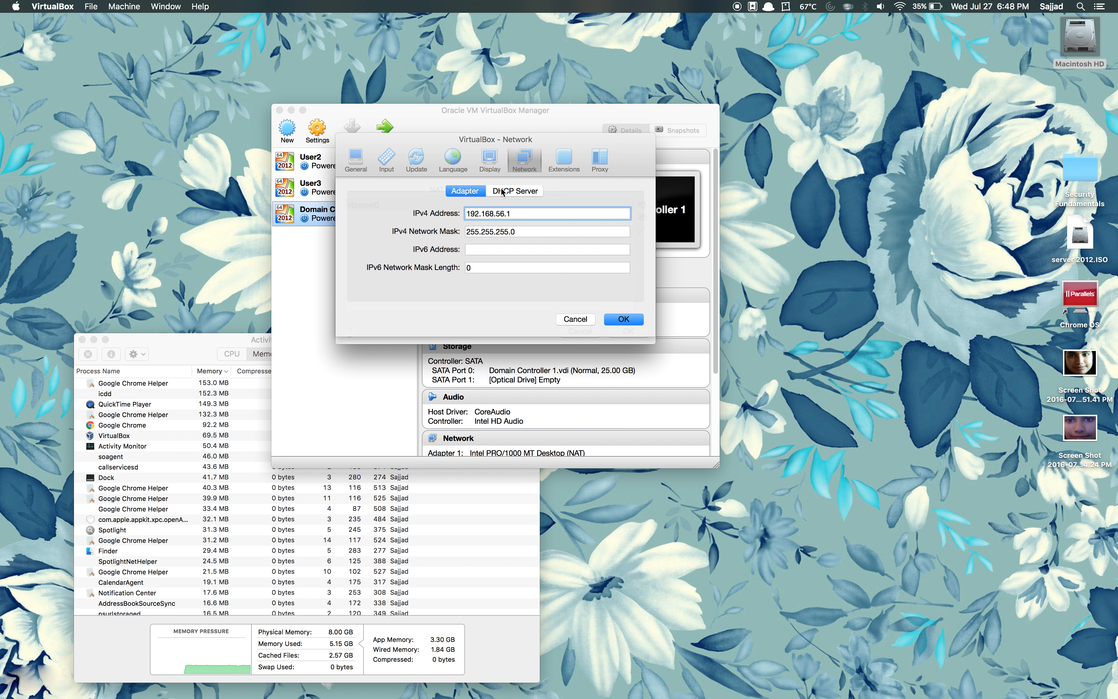
pyautogui.click(484, 191)
pyautogui.click(472, 193)
pyautogui.click(630, 326)
pyautogui.click(625, 331)
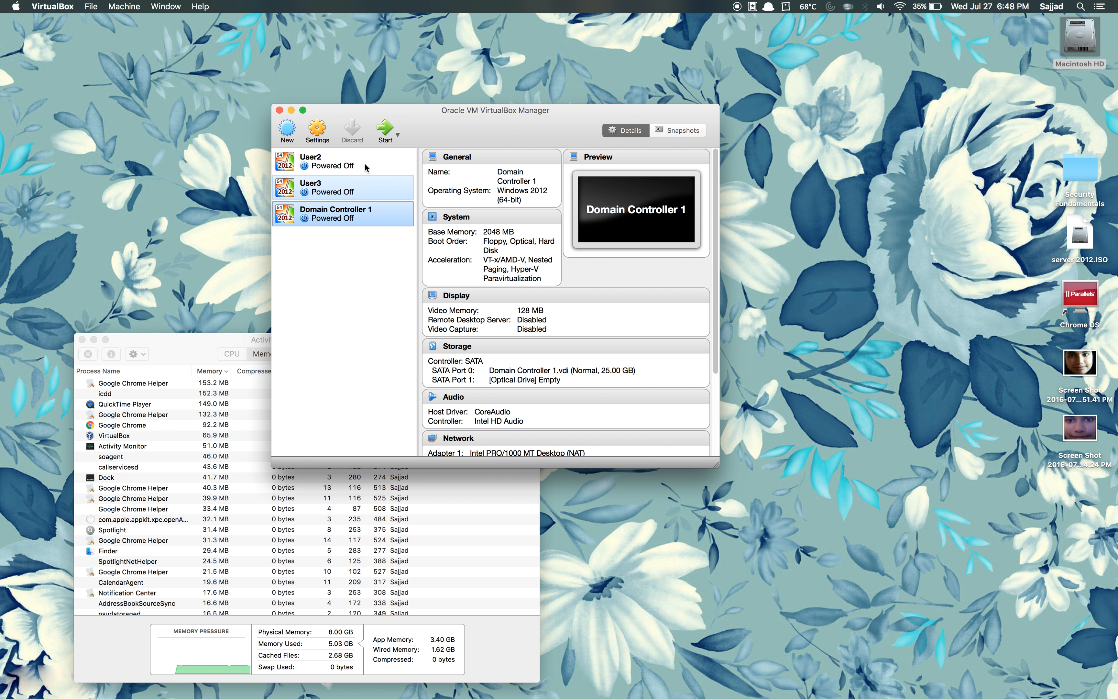
# Step: Start Domain Controller 1 with Desktop/server 2012.ISO chosen as the startup disk
pyautogui.click(384, 132)
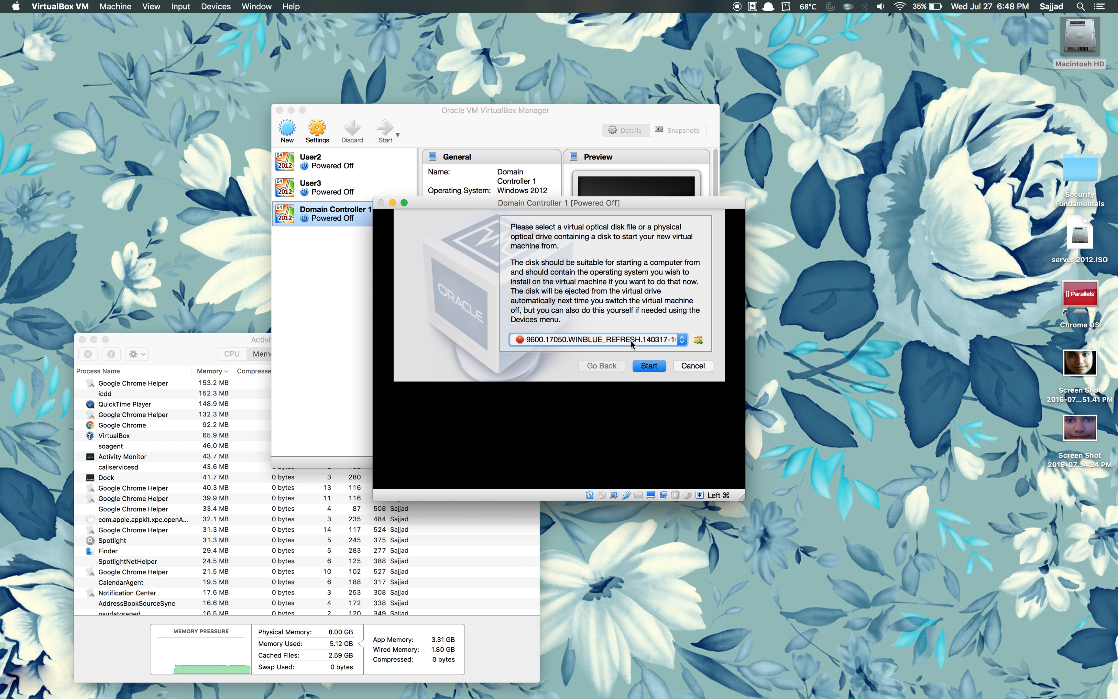
pyautogui.moveTo(622, 340)
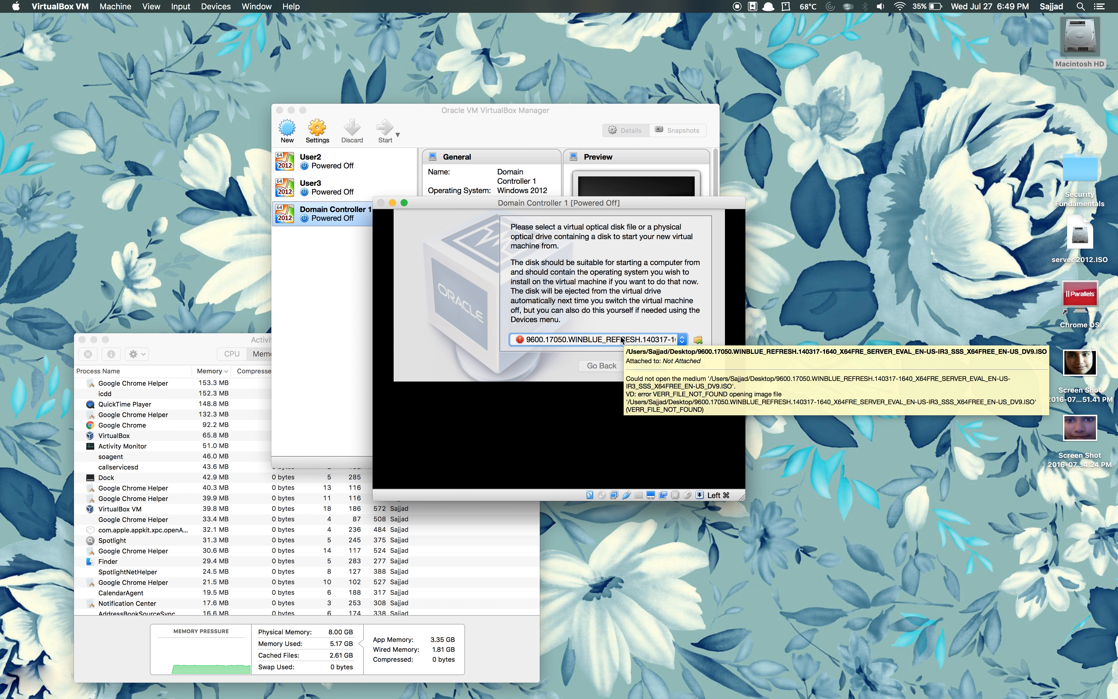
pyautogui.moveTo(518, 340)
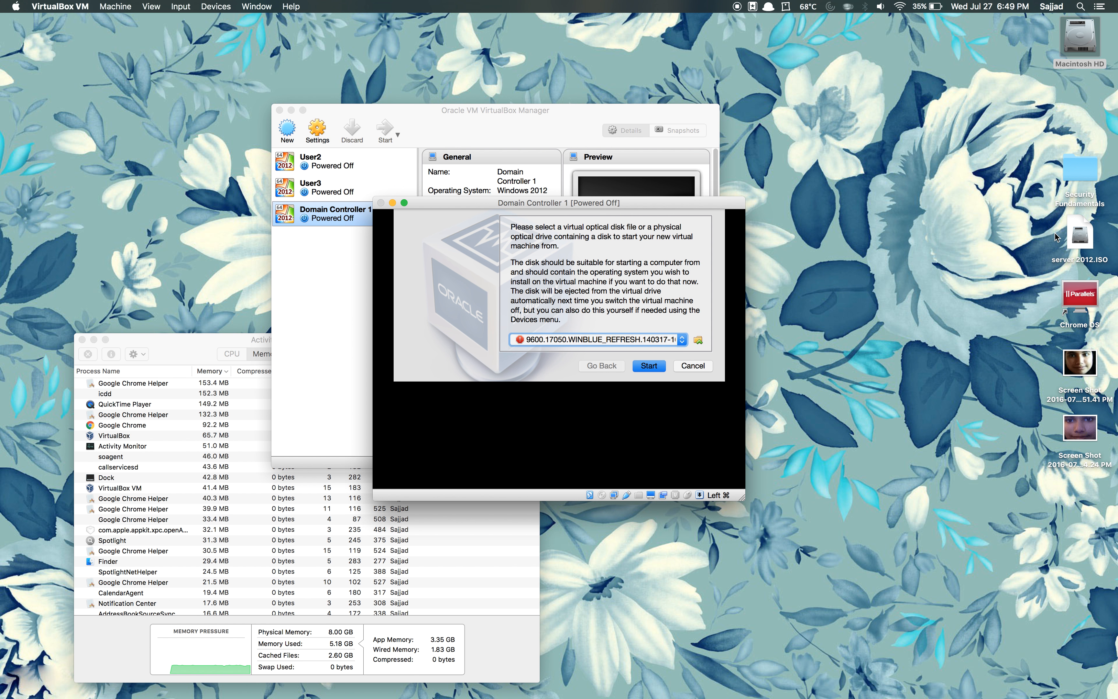
pyautogui.click(1079, 239)
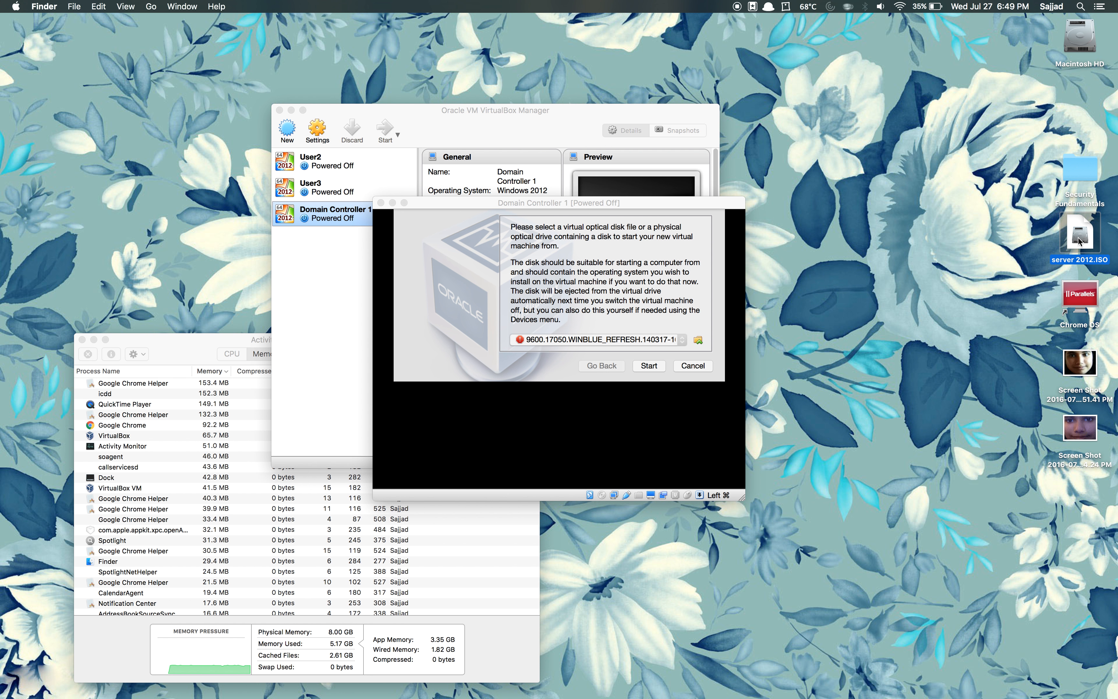
pyautogui.click(984, 236)
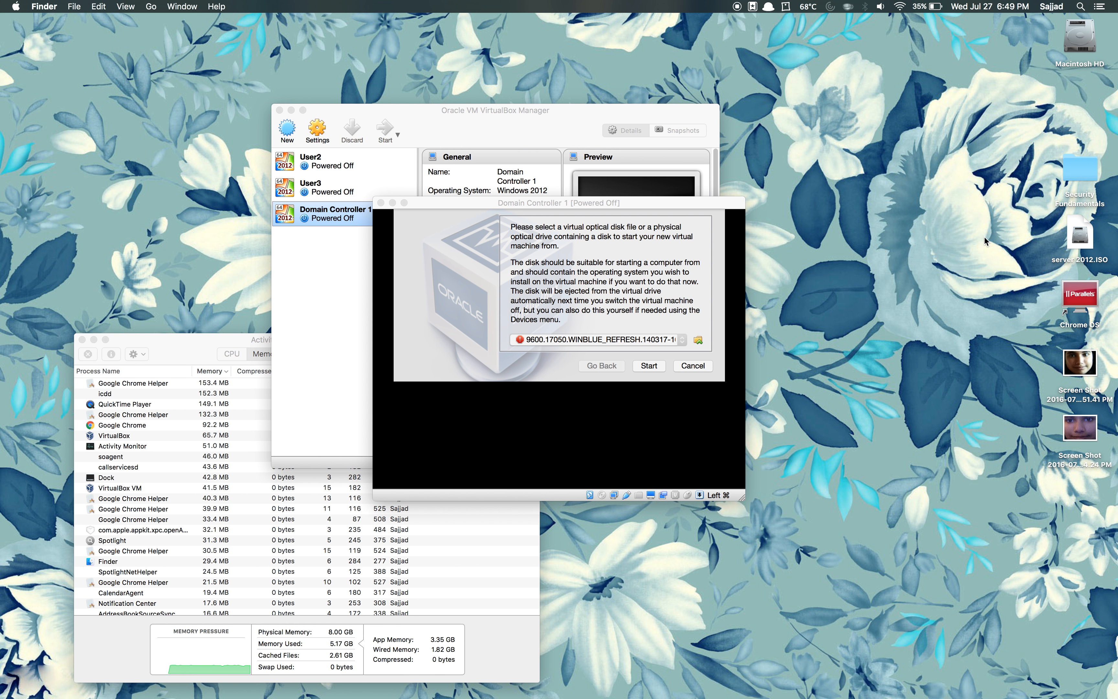
pyautogui.click(698, 341)
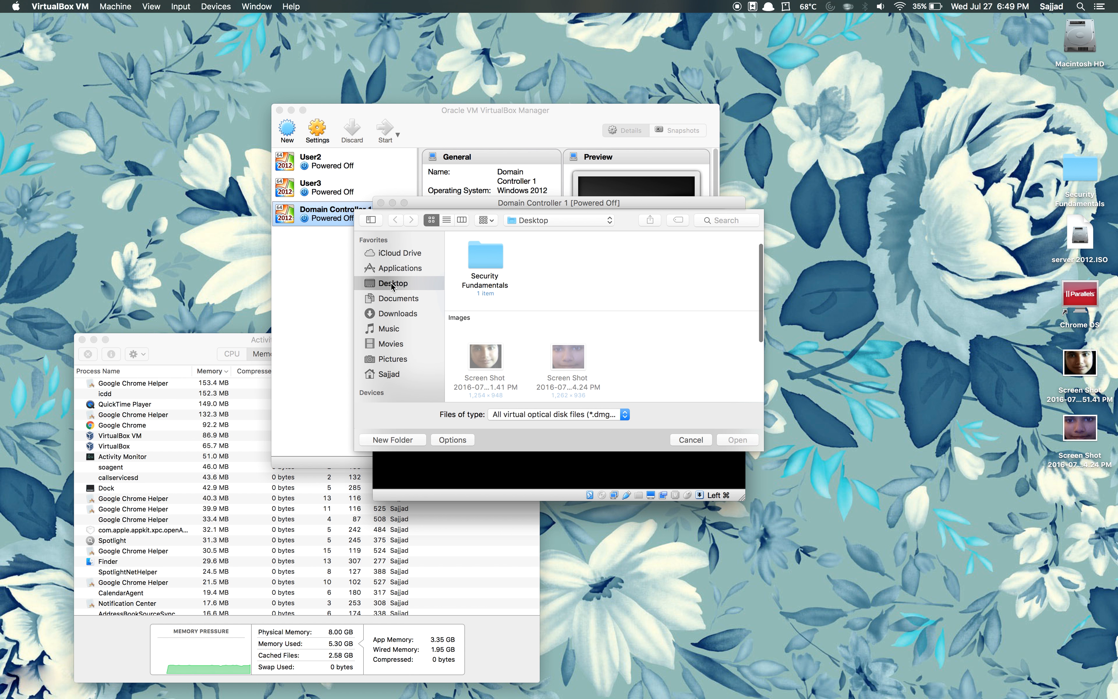
pyautogui.scroll(-3, 567, 300)
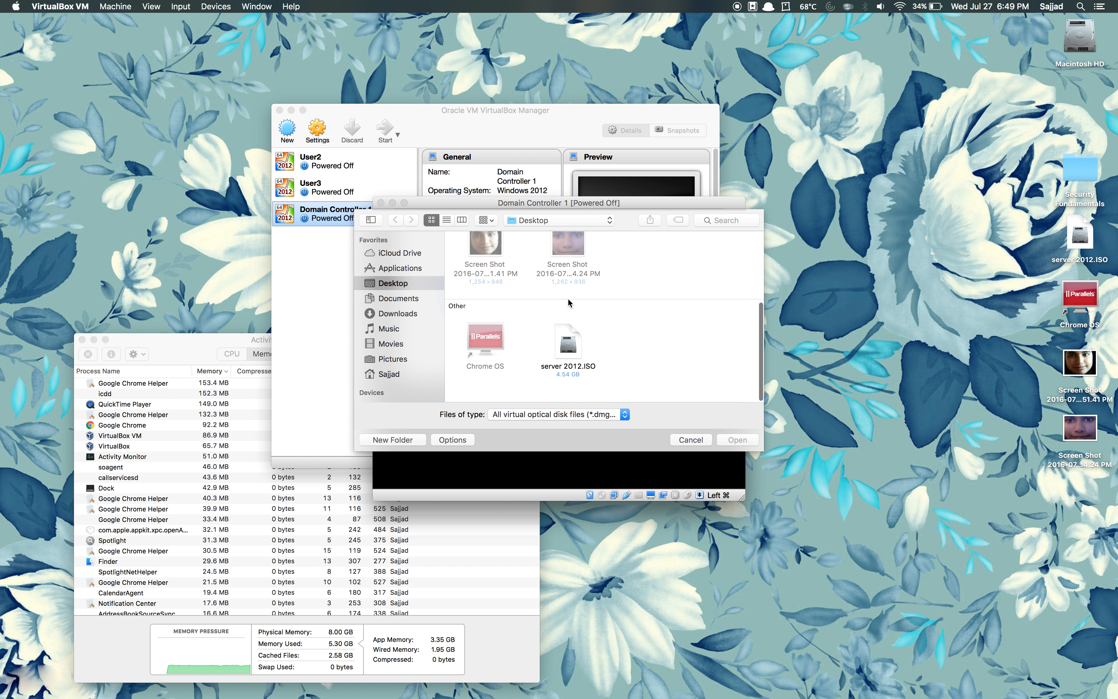
pyautogui.doubleClick(568, 344)
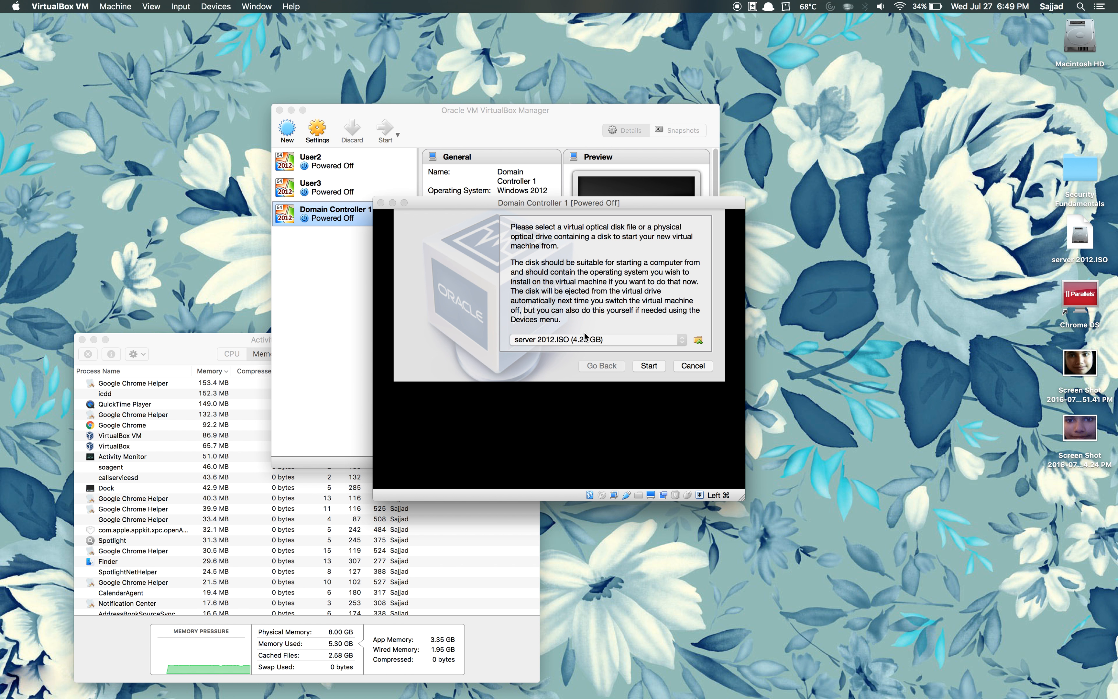
pyautogui.click(648, 365)
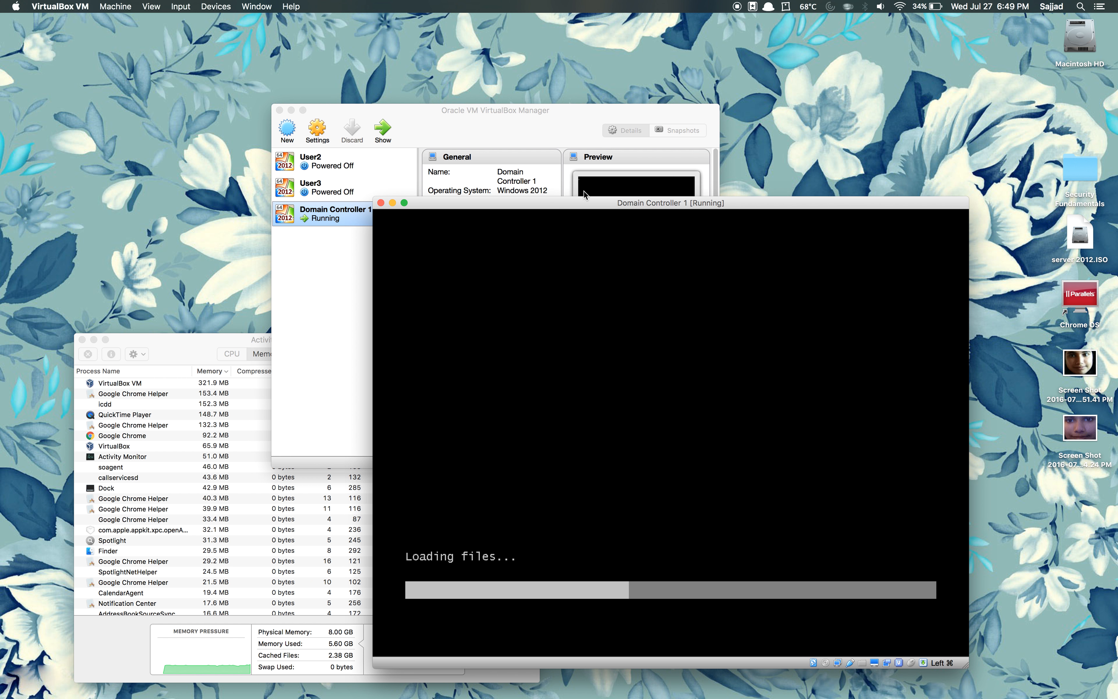
pyautogui.moveTo(583, 202); pyautogui.dragTo(508, 88)
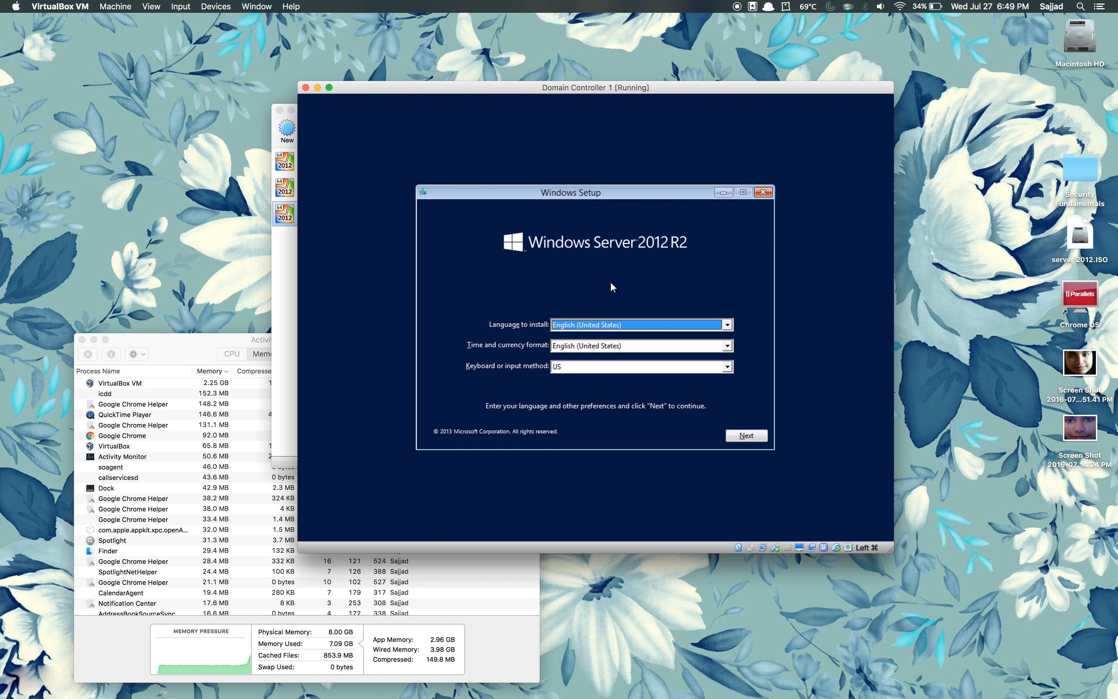
# Step: Accept the English (United States) setup defaults and launch Install now
pyautogui.moveTo(630, 191)
pyautogui.mouseDown()
pyautogui.moveTo(615, 193)
pyautogui.moveTo(627, 188)
pyautogui.mouseUp()
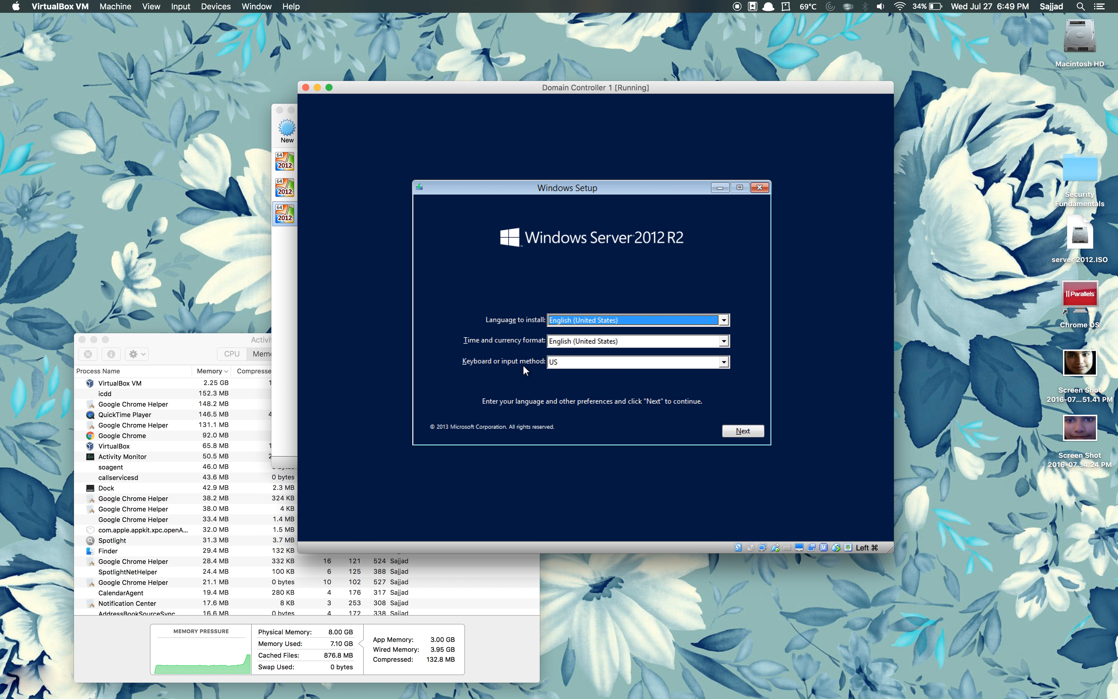
pyautogui.click(741, 431)
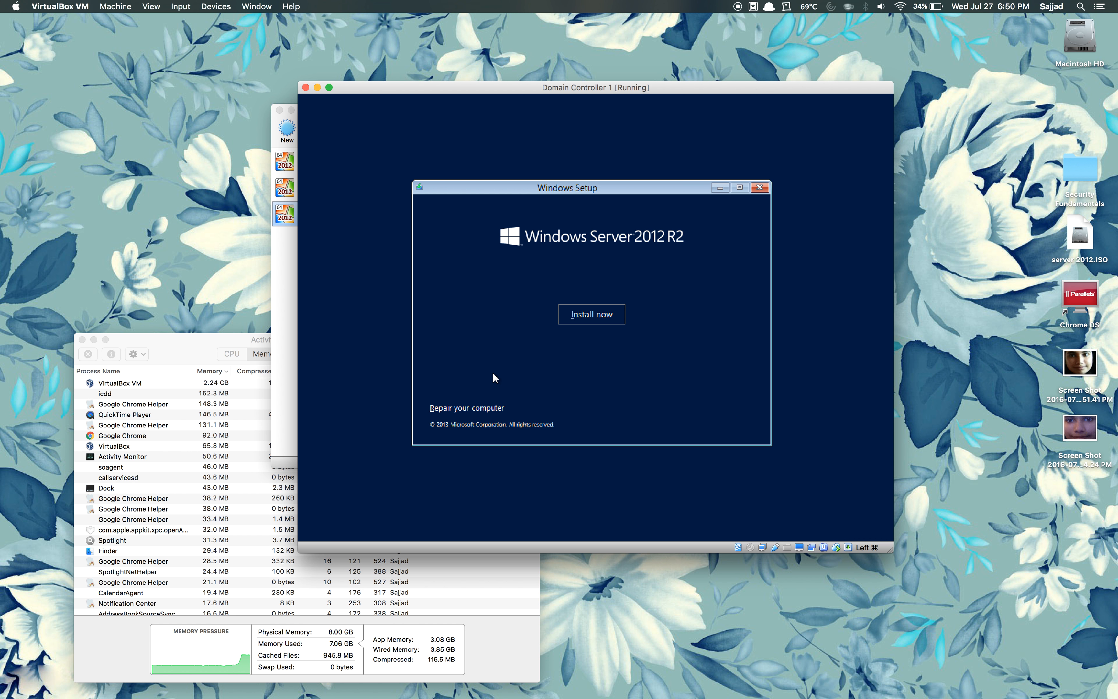
pyautogui.click(595, 320)
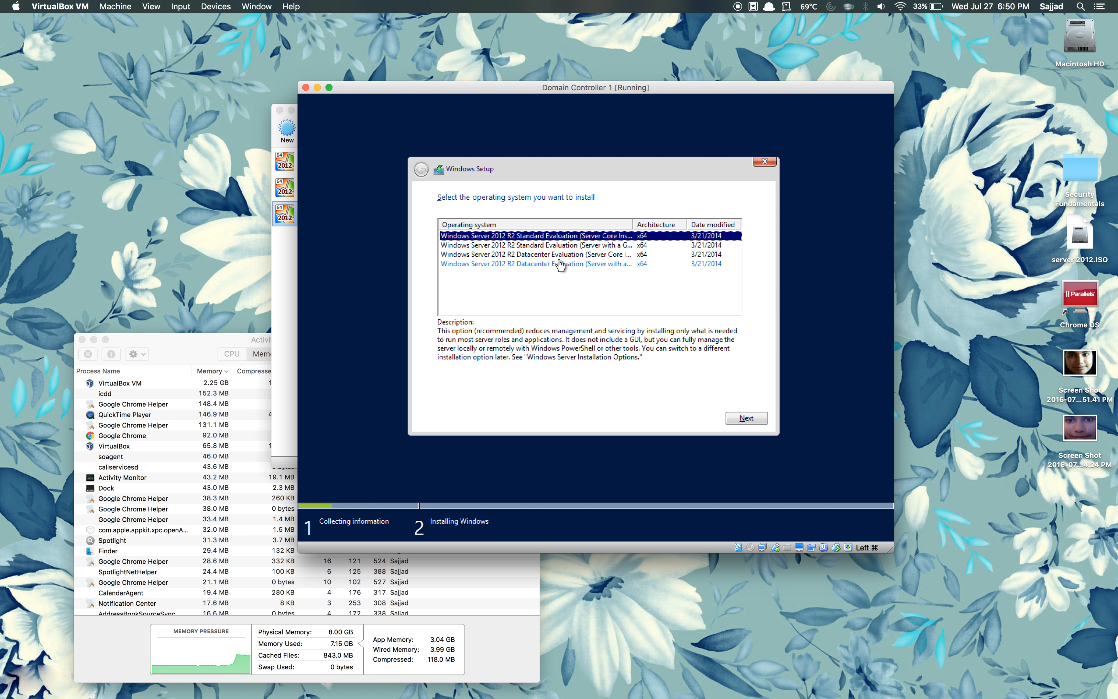
# Step: Widen the Operating system column, pick a Datacenter edition, and check Activity Monitor's memory use
pyautogui.moveTo(632, 221); pyautogui.dragTo(661, 224)
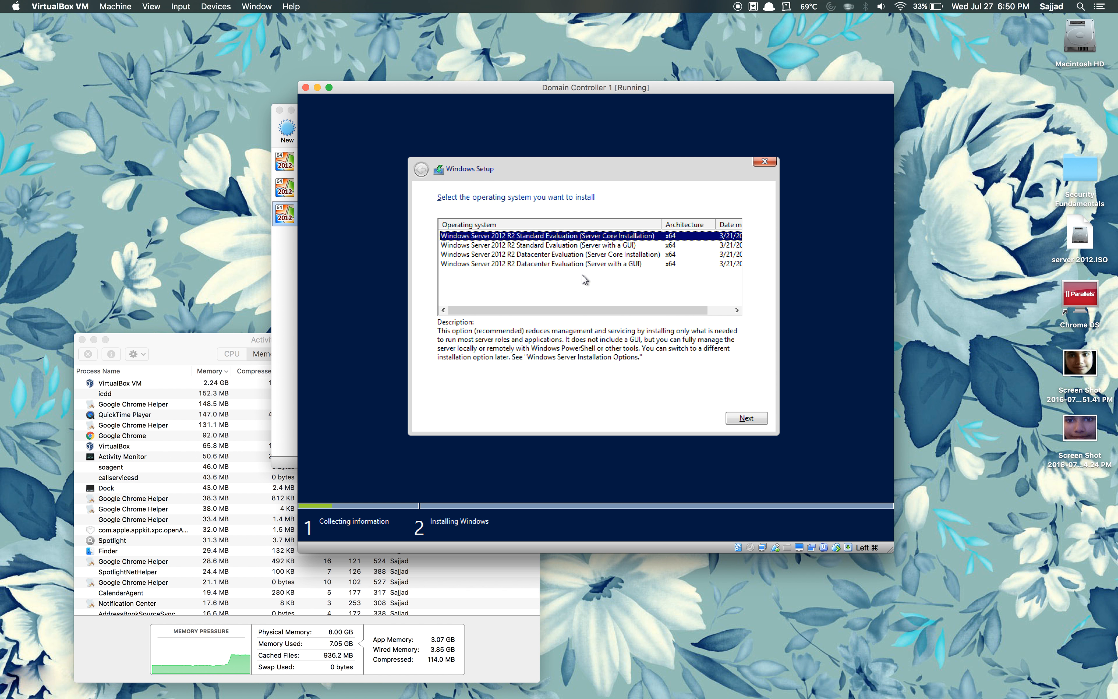
pyautogui.click(572, 267)
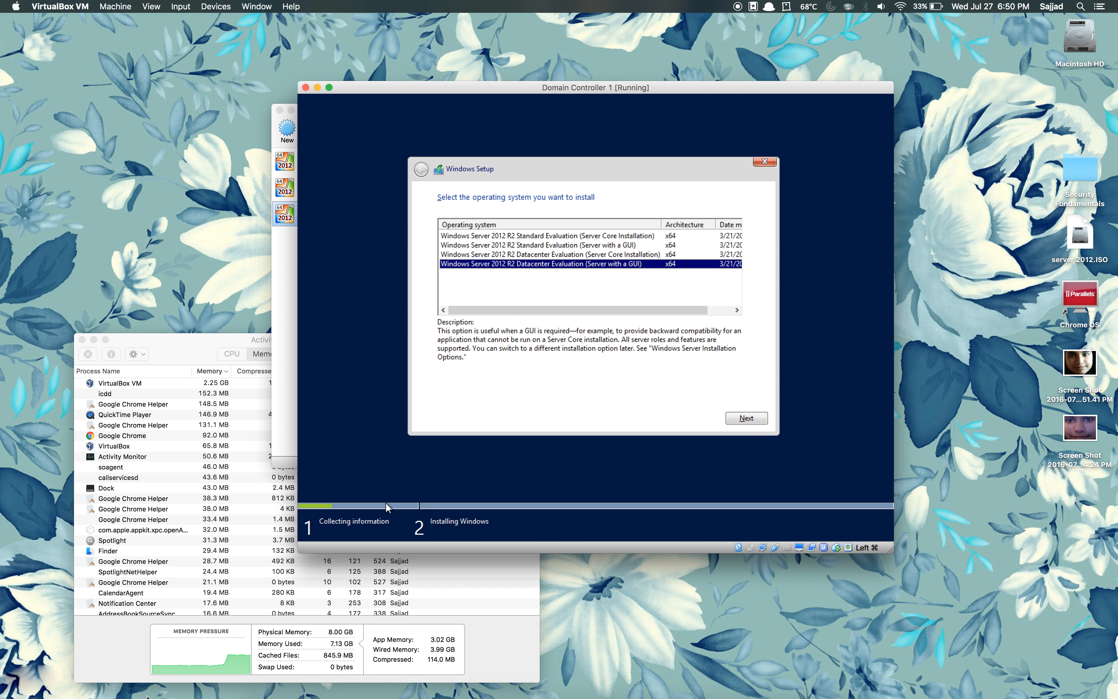
pyautogui.click(136, 649)
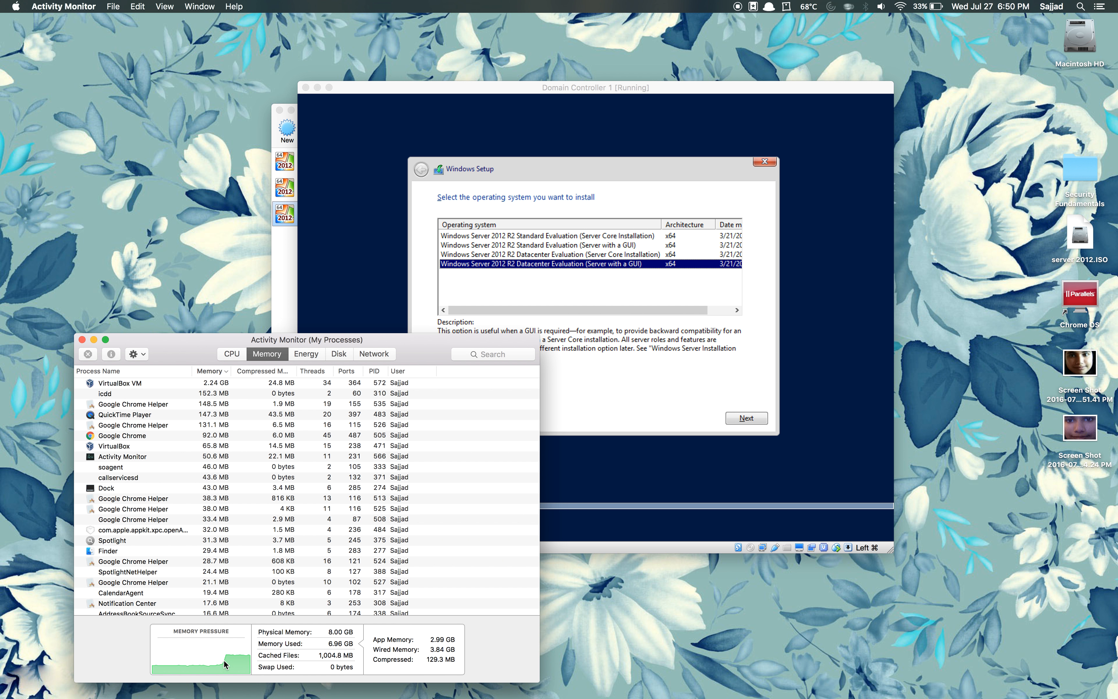
pyautogui.moveTo(226, 669)
pyautogui.click(594, 385)
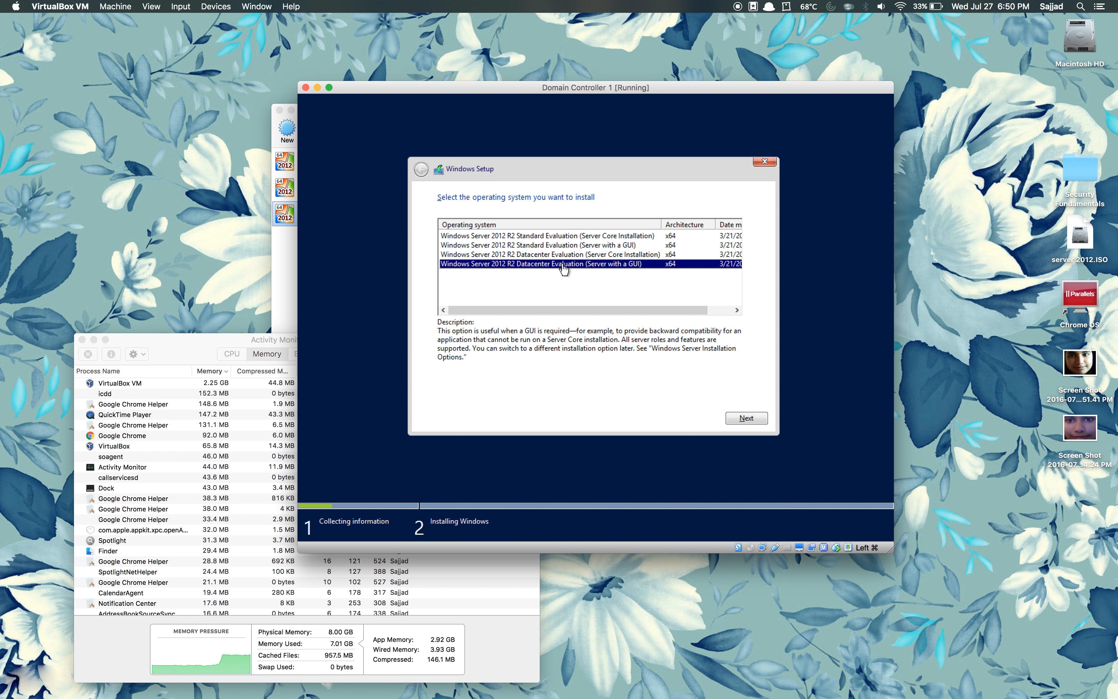
# Step: Select Windows Server 2012 R2 Datacenter Evaluation (Server Core Installation), then bring up Google Chrome
pyautogui.click(612, 254)
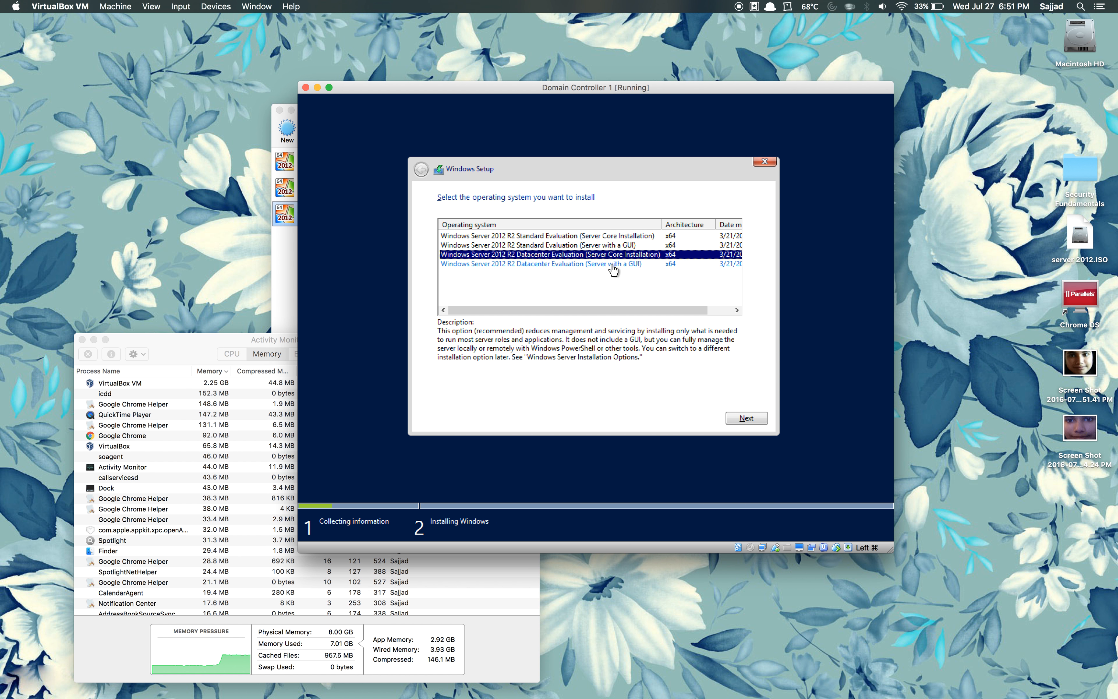
pyautogui.click(612, 266)
pyautogui.click(582, 255)
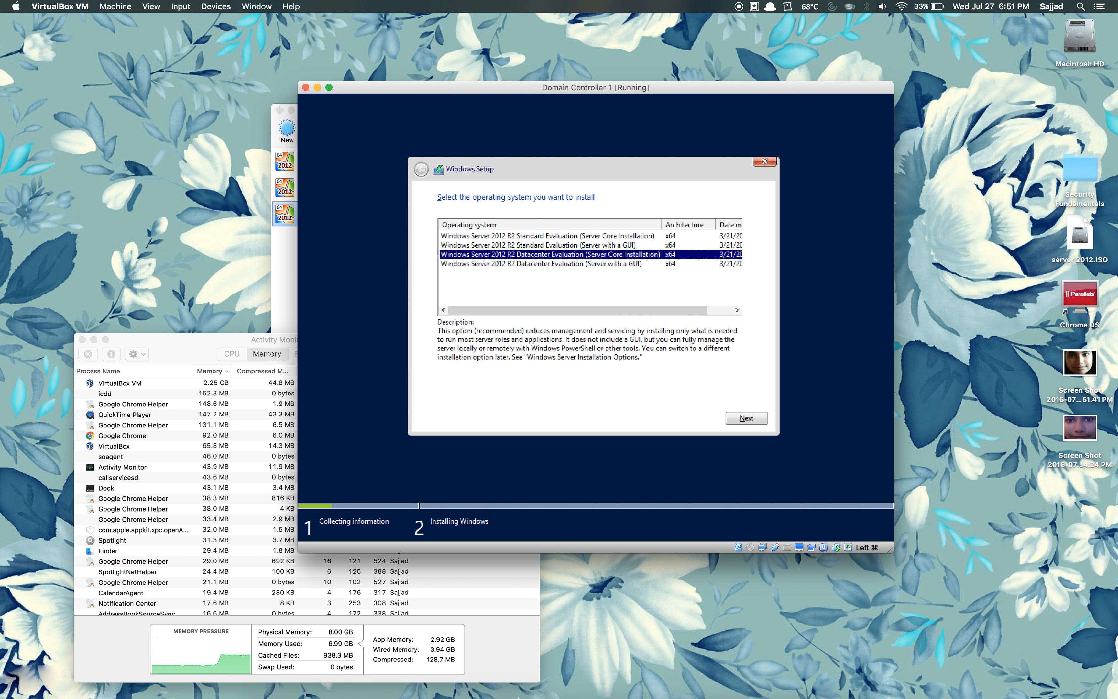
pyautogui.moveTo(455, 697)
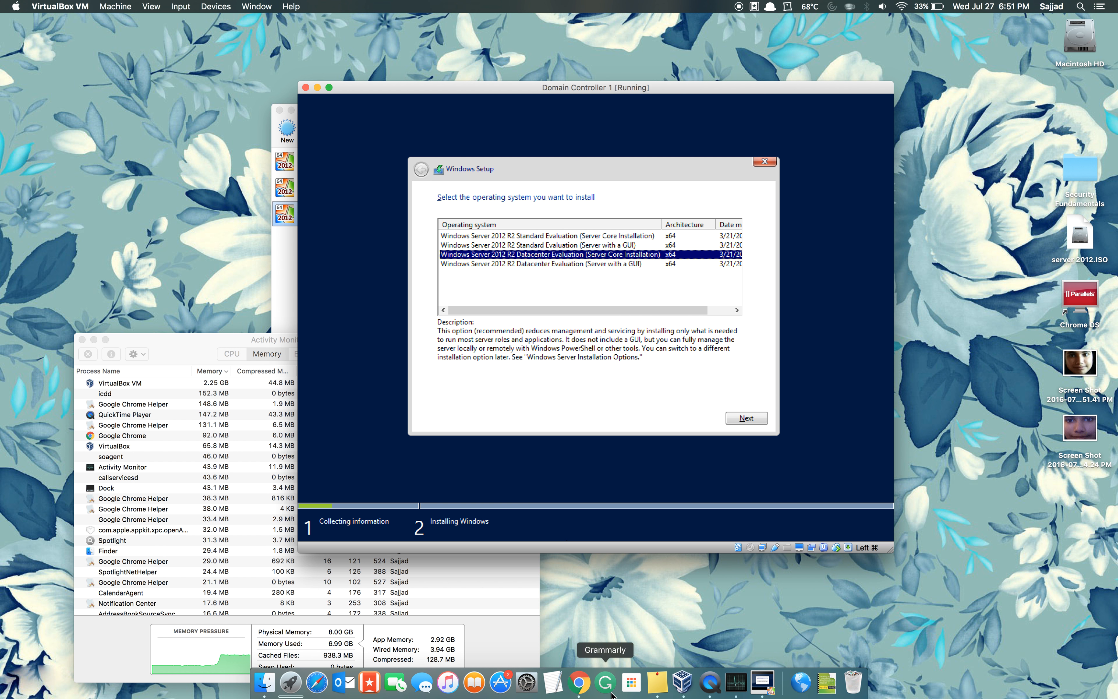
pyautogui.click(578, 683)
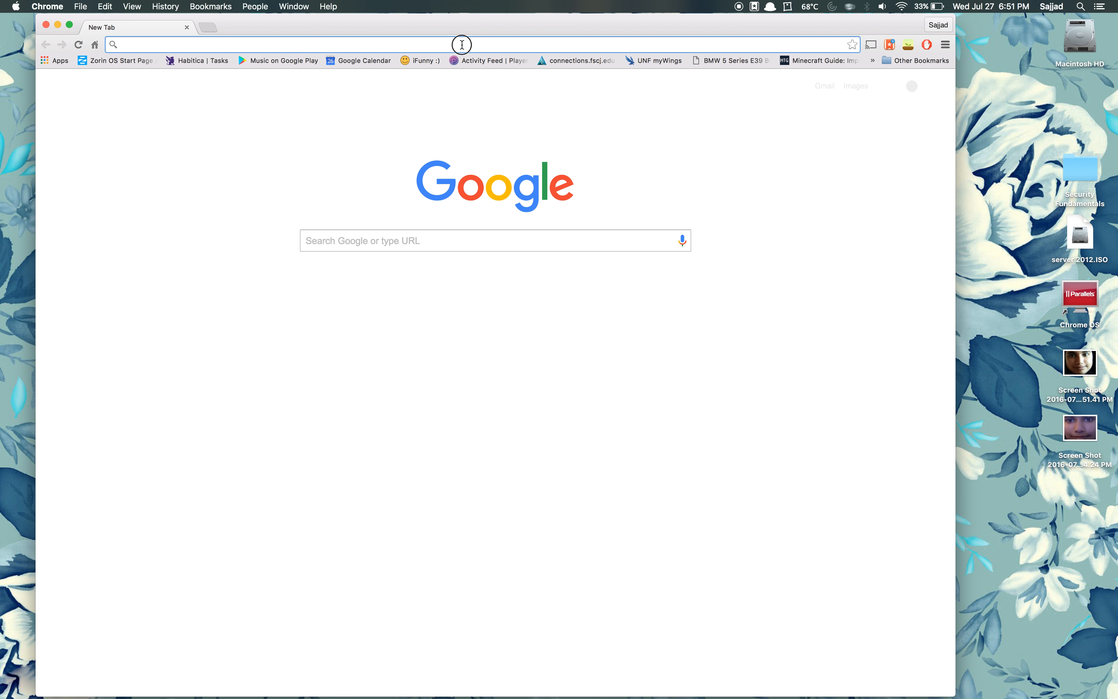
# Step: Search Google for 'server 2012 server core' and show the image results
pyautogui.write('server 2012 ')
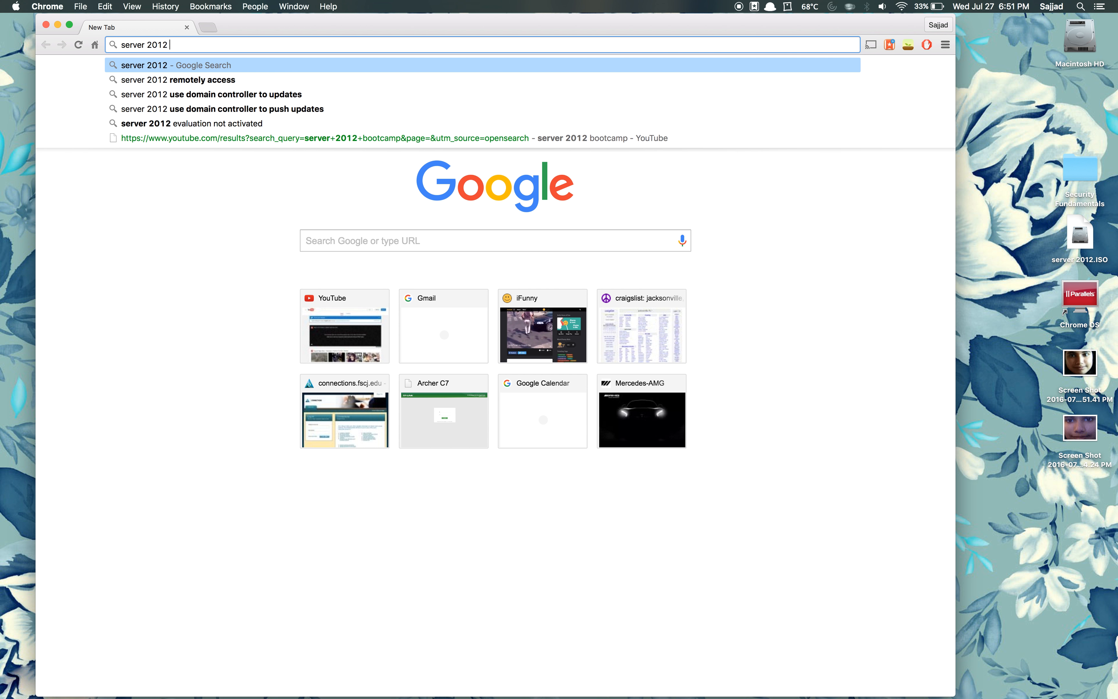
pyautogui.write('server core')
pyautogui.press('Return')
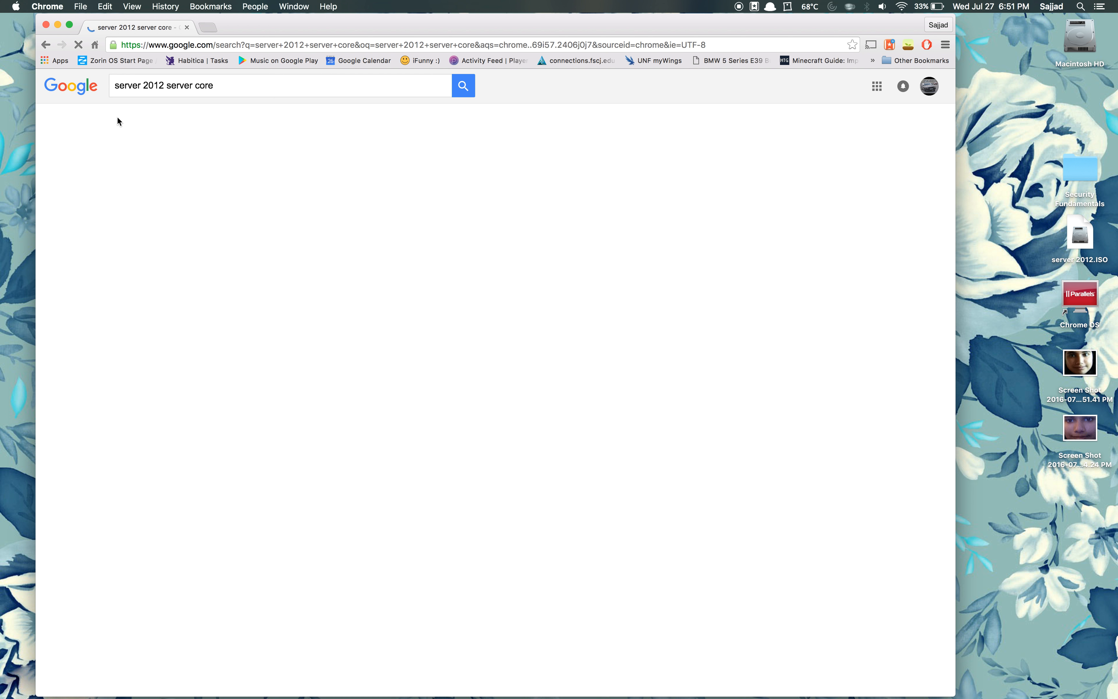
pyautogui.click(156, 124)
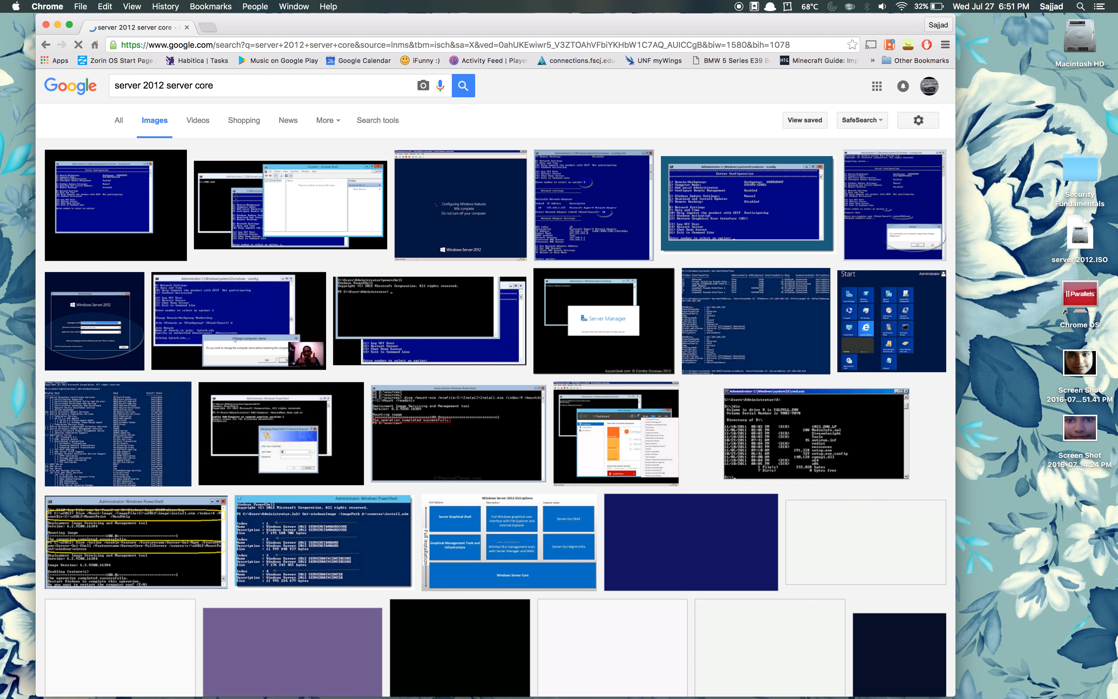
# Step: Preview the Full vs Server Core images, then minimize the Chrome window
pyautogui.click(154, 224)
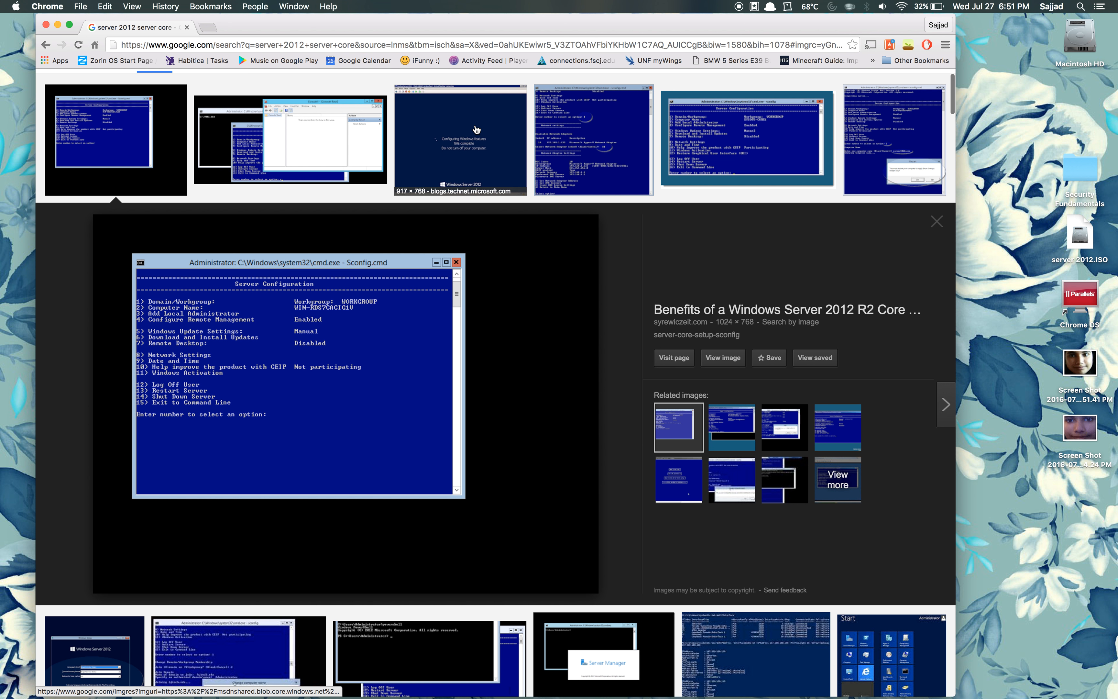
pyautogui.click(476, 130)
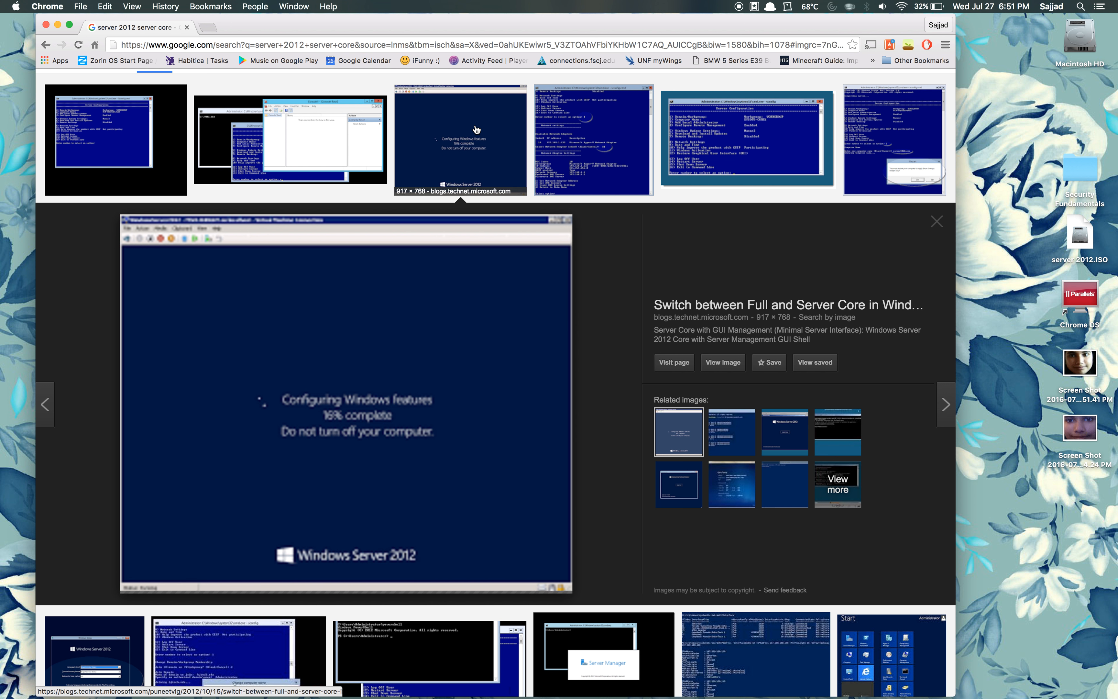
pyautogui.click(260, 146)
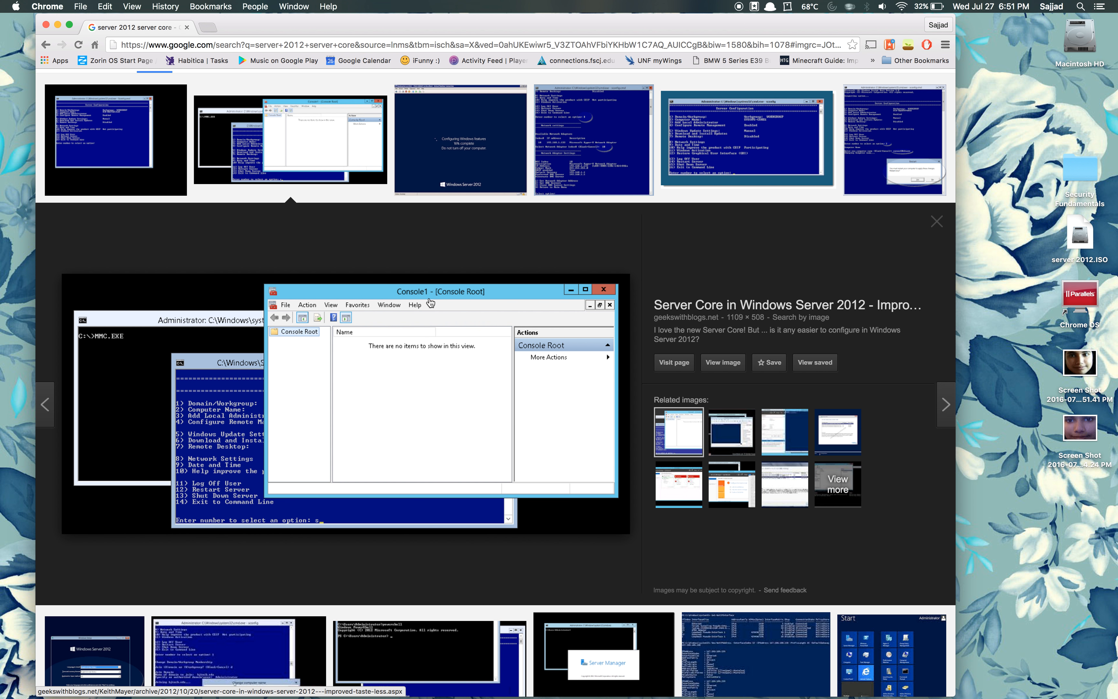
pyautogui.scroll(-6, 481, 394)
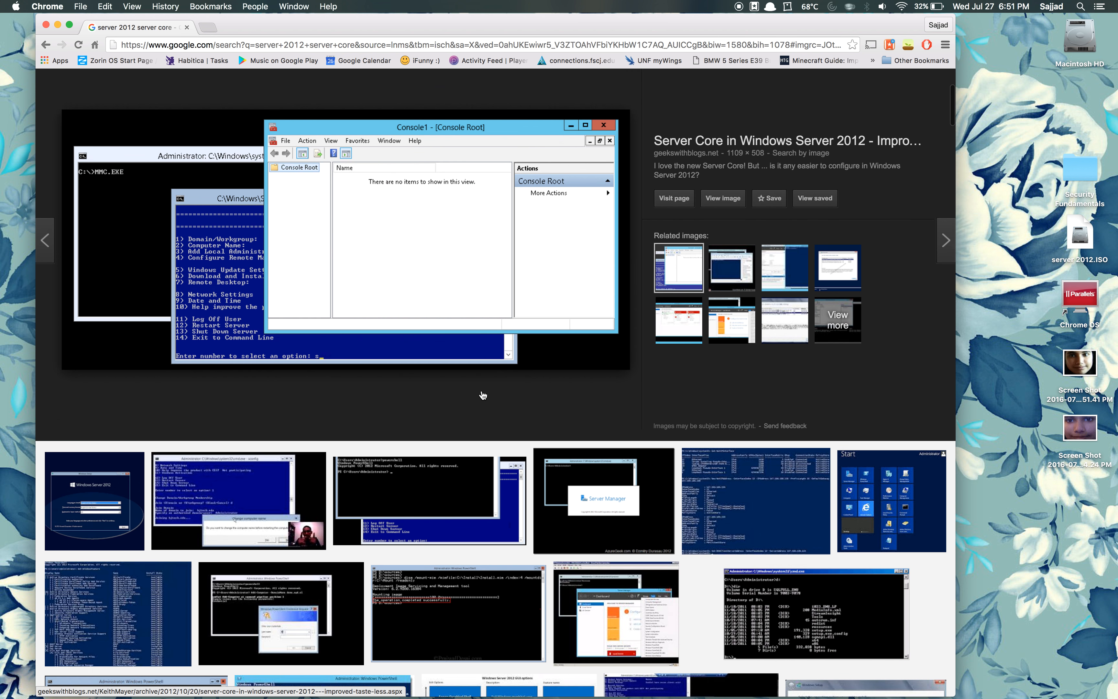
pyautogui.scroll(-4, 481, 394)
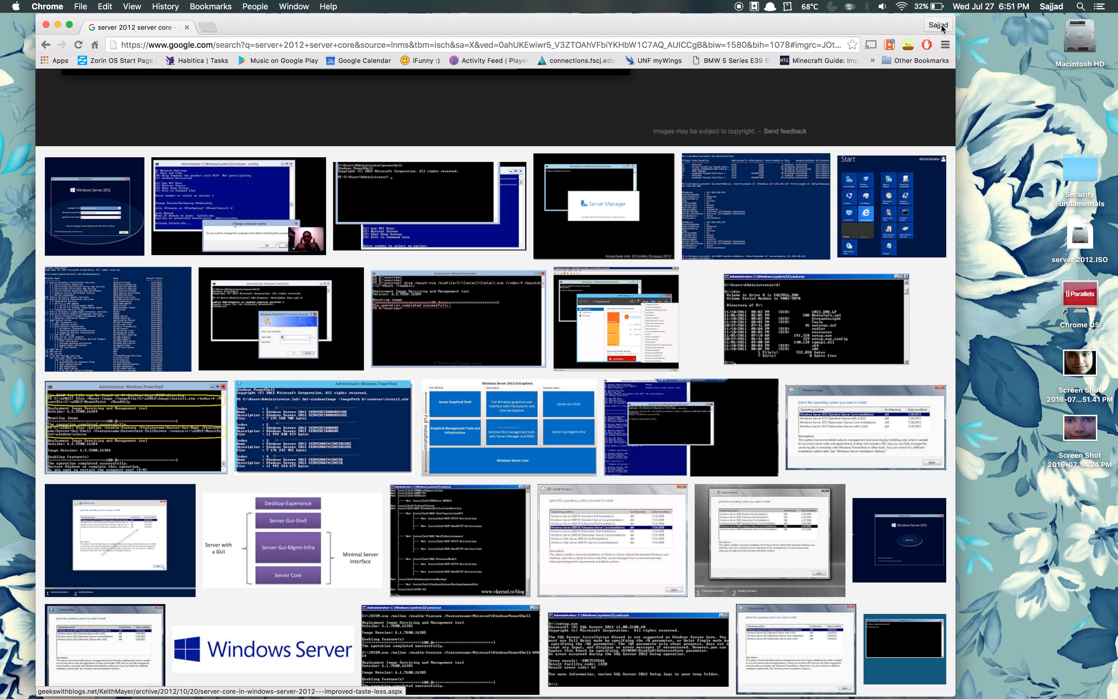
pyautogui.click(57, 23)
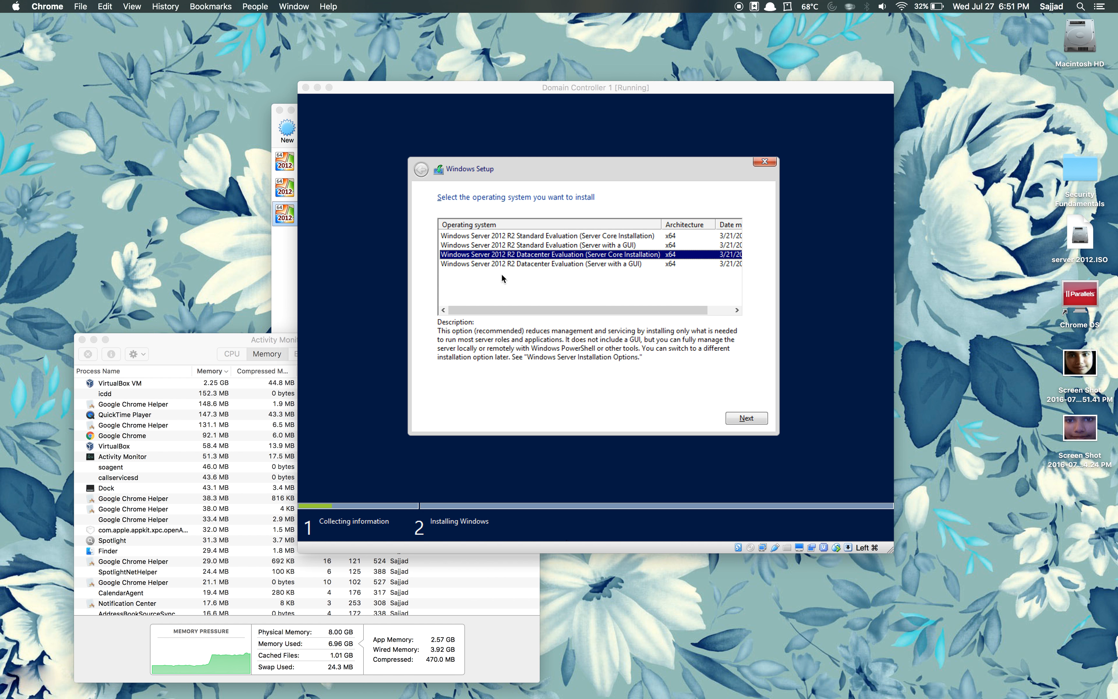
# Step: Select Windows Server 2012 R2 Datacenter Evaluation (Server with a GUI) and continue
pyautogui.click(536, 264)
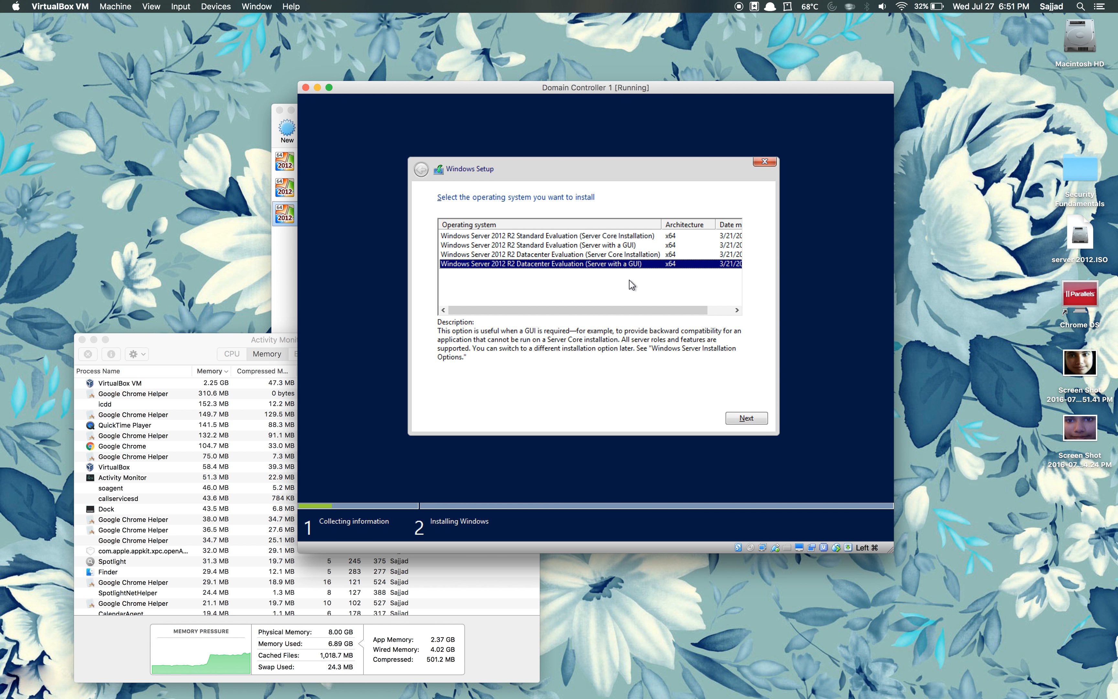
pyautogui.click(733, 417)
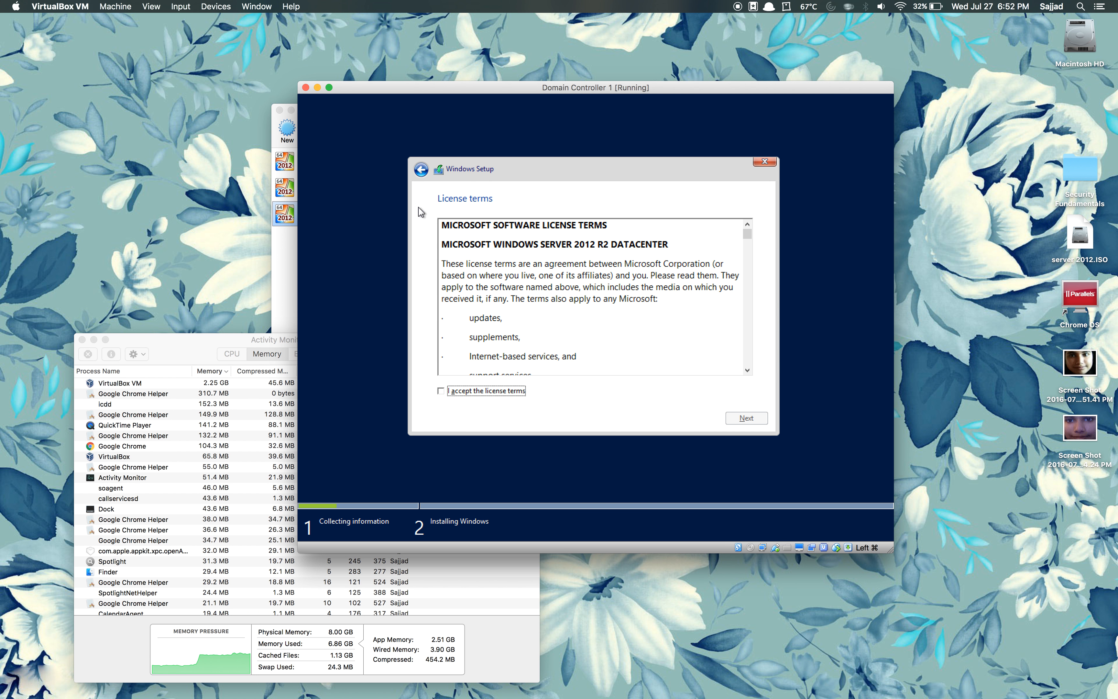
# Step: Dismiss the Devices menu, then accept the Windows Server 2012 R2 license terms and continue
pyautogui.click(227, 6)
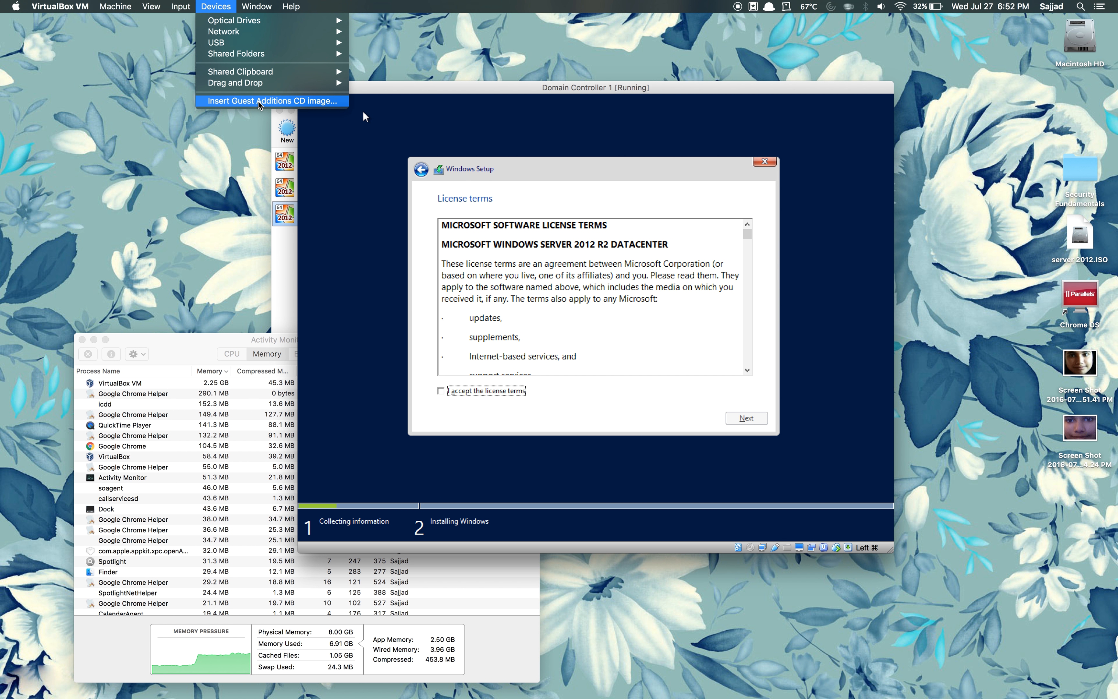
pyautogui.click(382, 328)
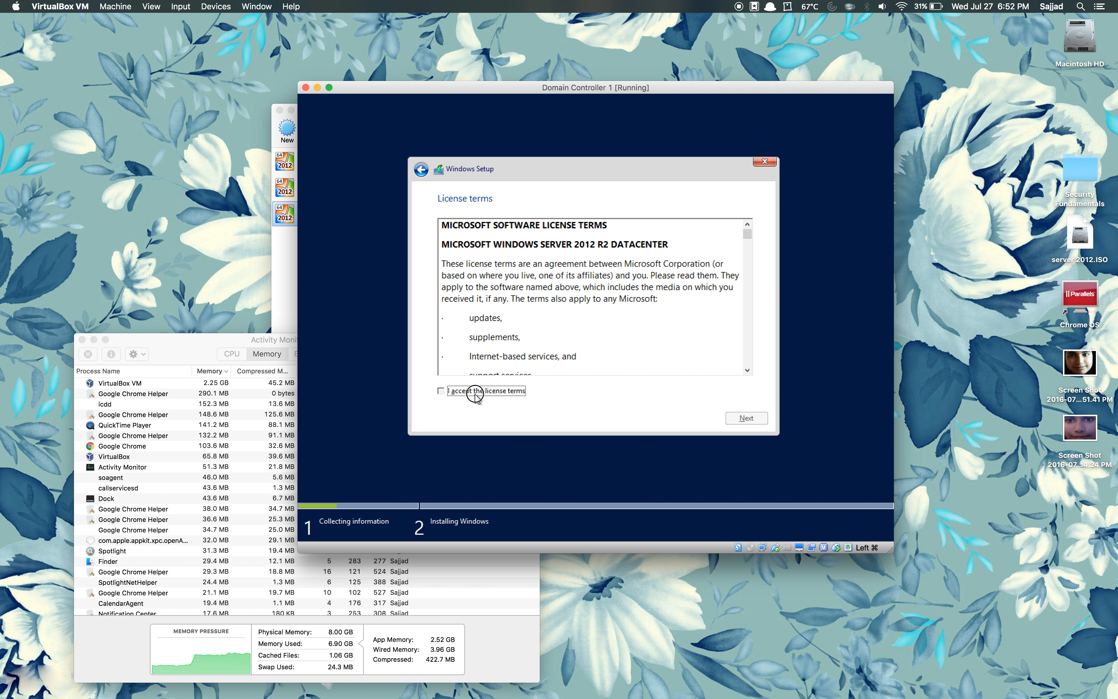
pyautogui.click(473, 393)
pyautogui.click(760, 417)
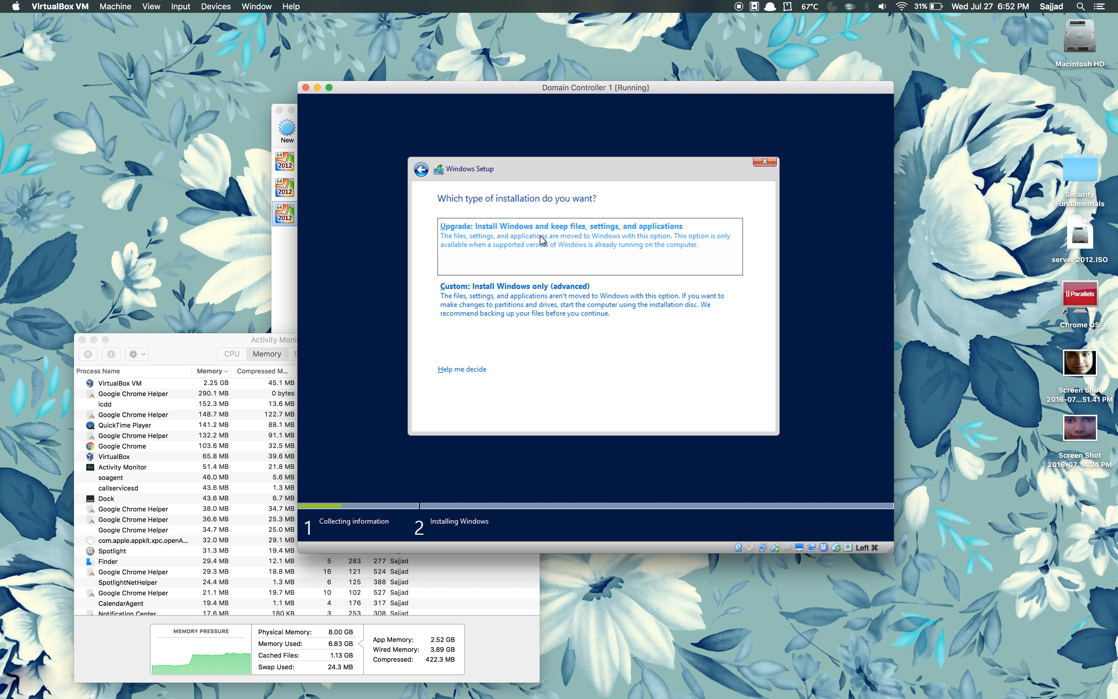
# Step: Choose Custom install, create a 25600 MB partition, and install Windows onto Partition 2
pyautogui.click(520, 291)
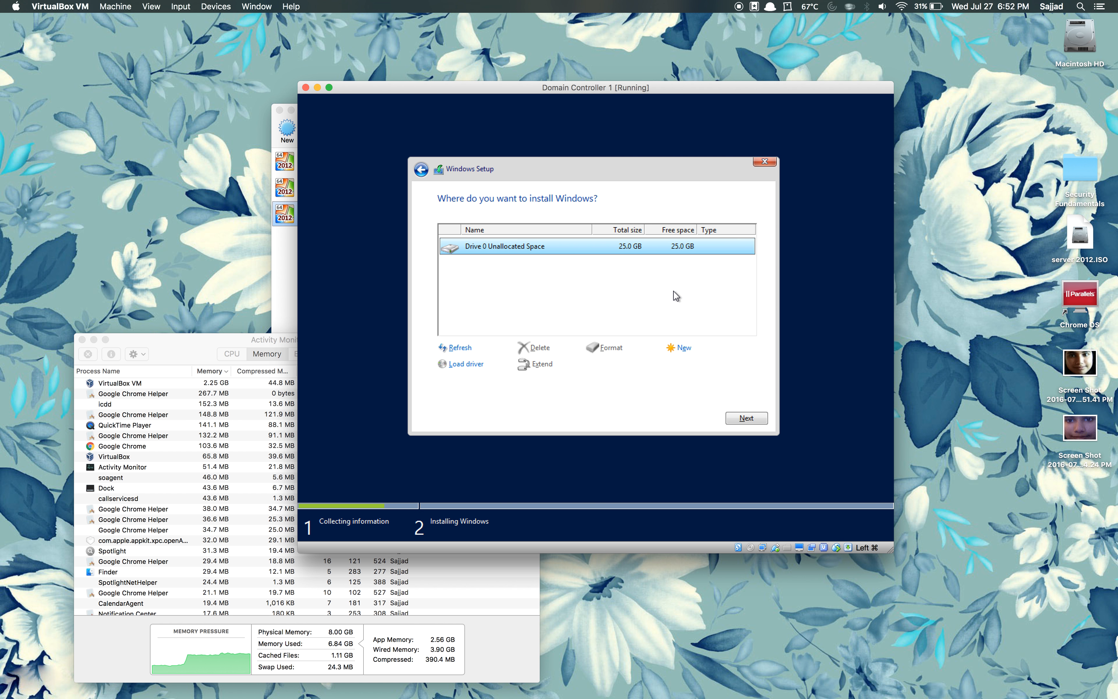
pyautogui.click(683, 347)
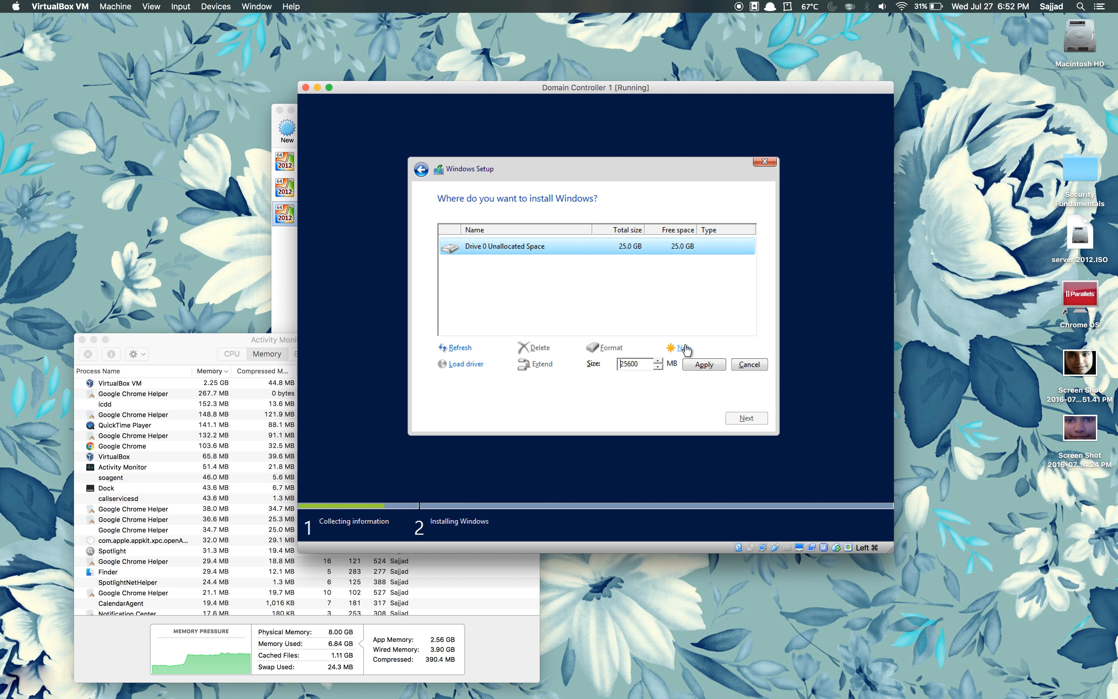
pyautogui.click(702, 364)
pyautogui.click(680, 365)
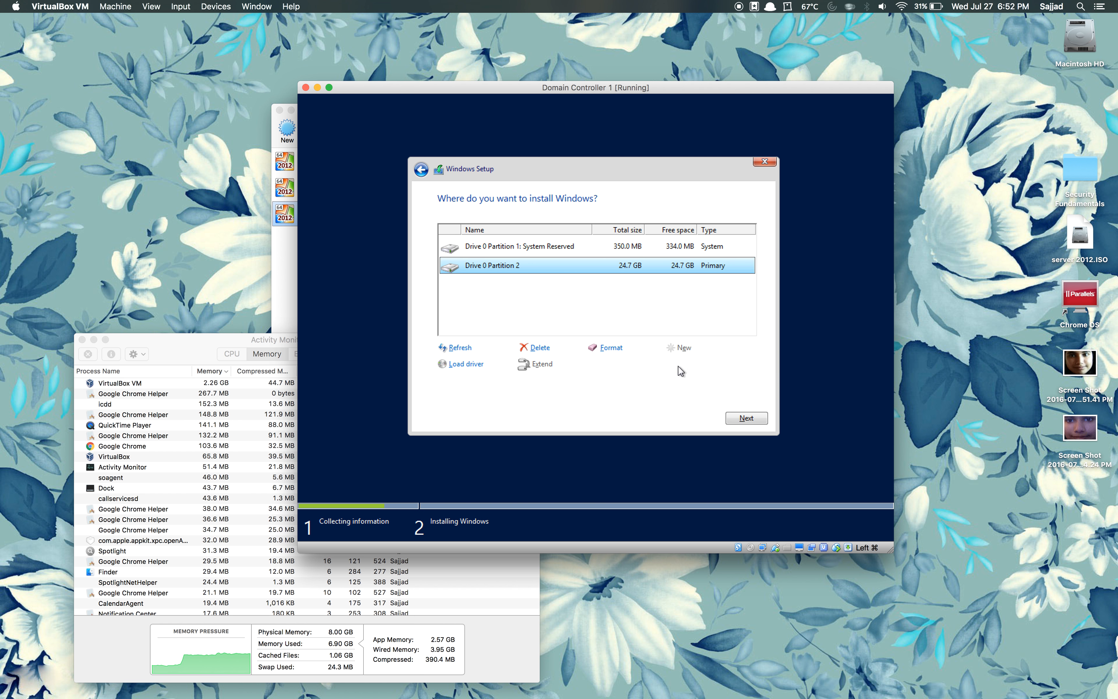
pyautogui.click(738, 418)
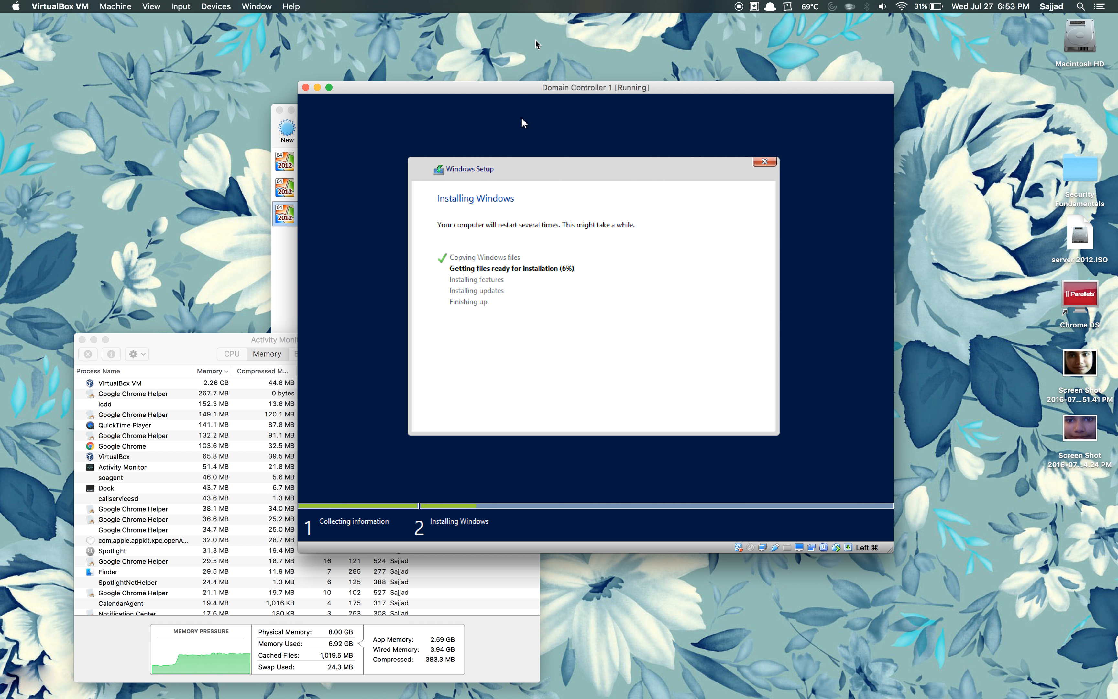
# Step: Drag the Domain Controller 1 window left and raise VirtualBox Manager with its machine list
pyautogui.moveTo(511, 86); pyautogui.dragTo(231, 69)
pyautogui.click(659, 161)
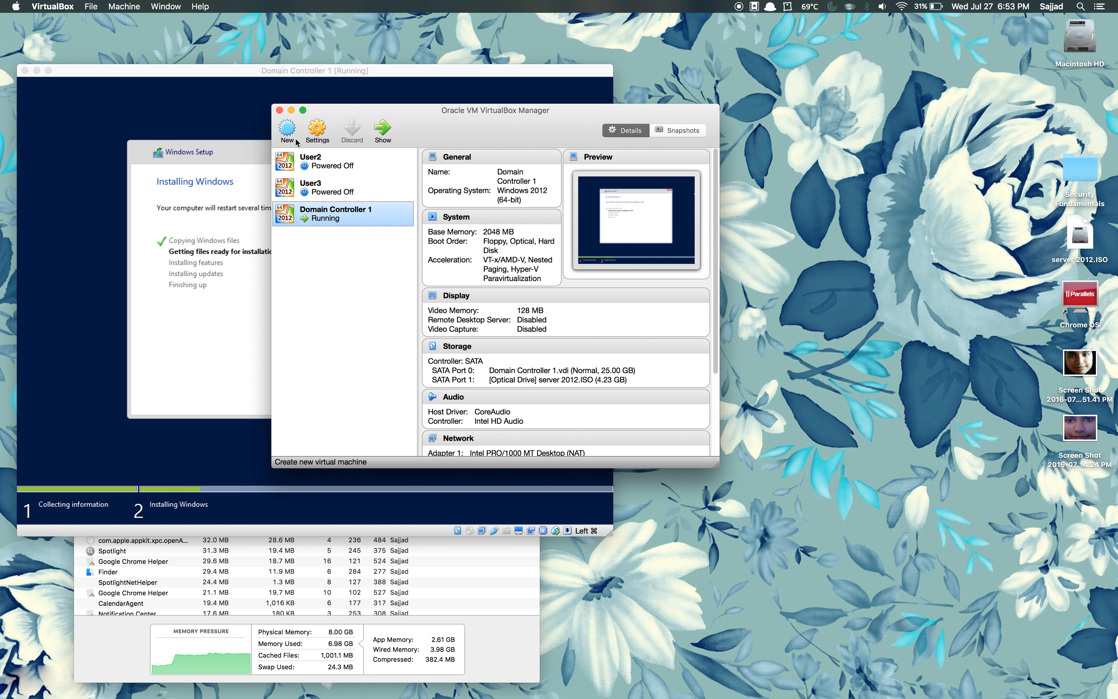
# Step: Begin a new virtual machine named User1 with version Windows 2012 (64-bit)
pyautogui.click(287, 128)
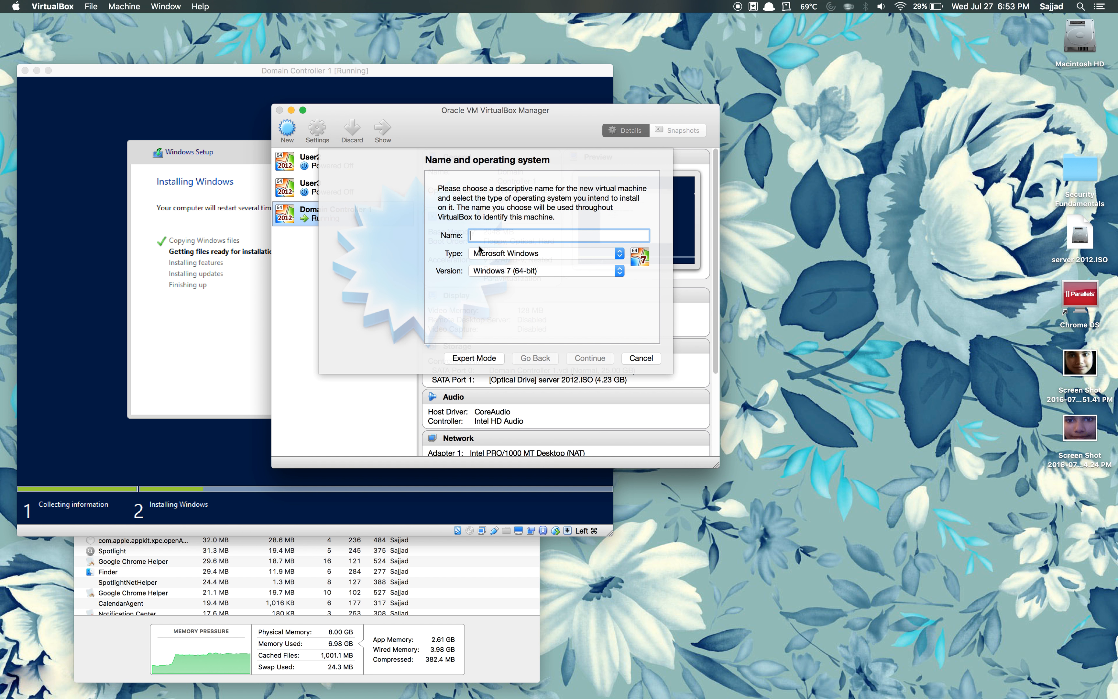
pyautogui.write('User1')
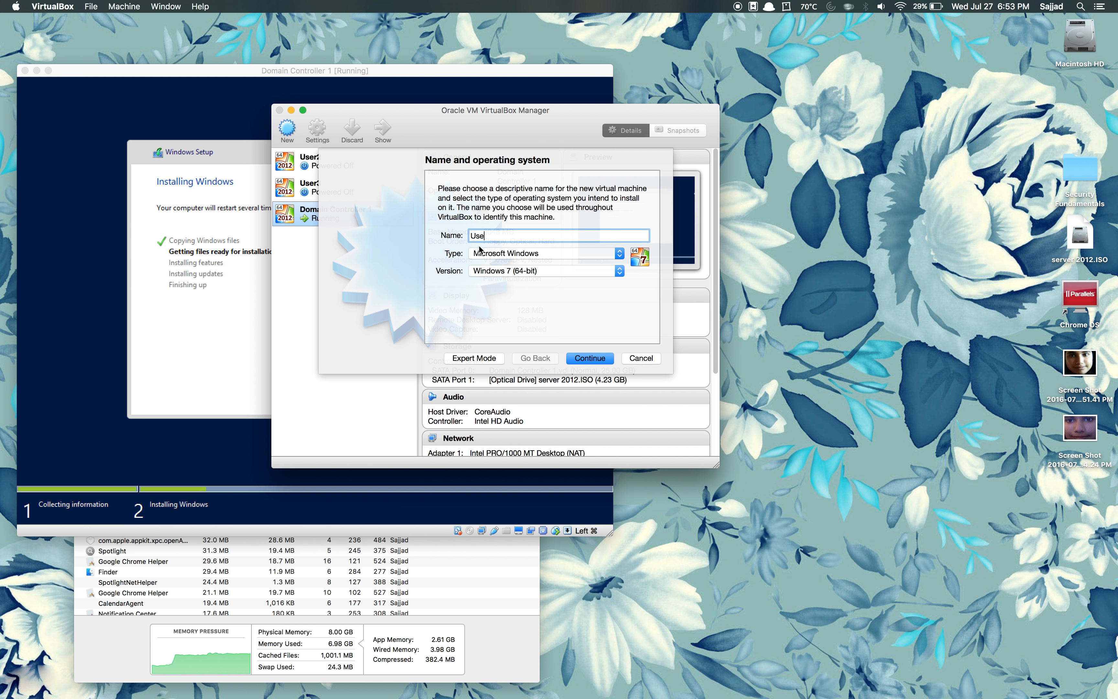
pyautogui.click(512, 272)
pyautogui.click(525, 320)
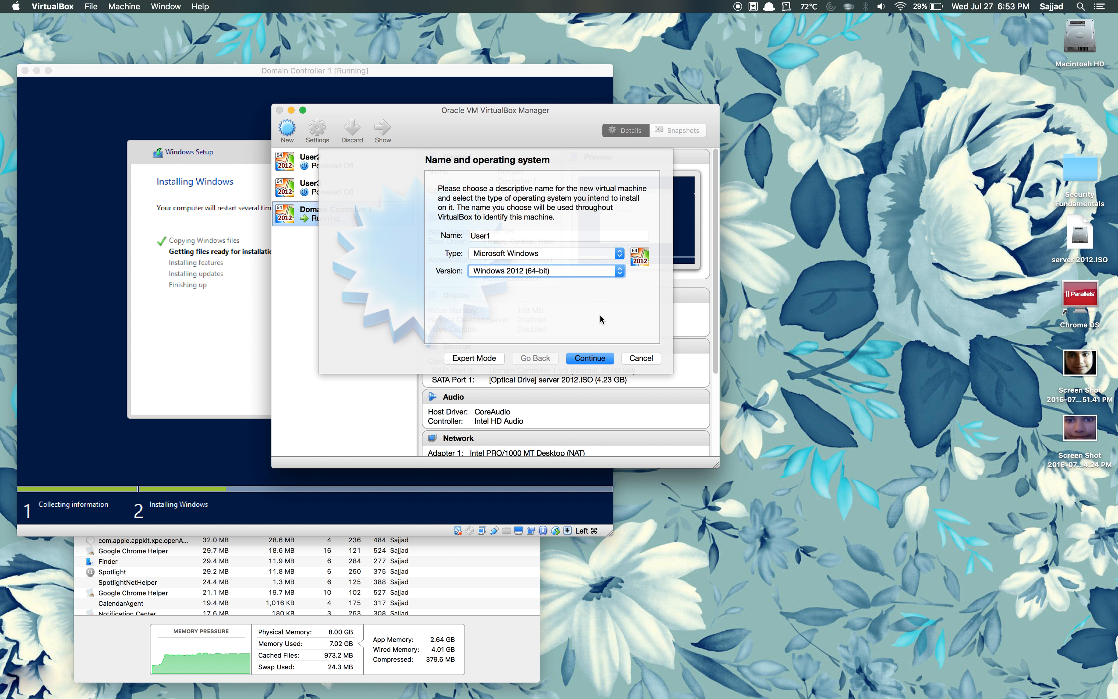
# Step: Keep 2048 MB memory, create a 25 GB VDI disk, and start User1
pyautogui.click(590, 359)
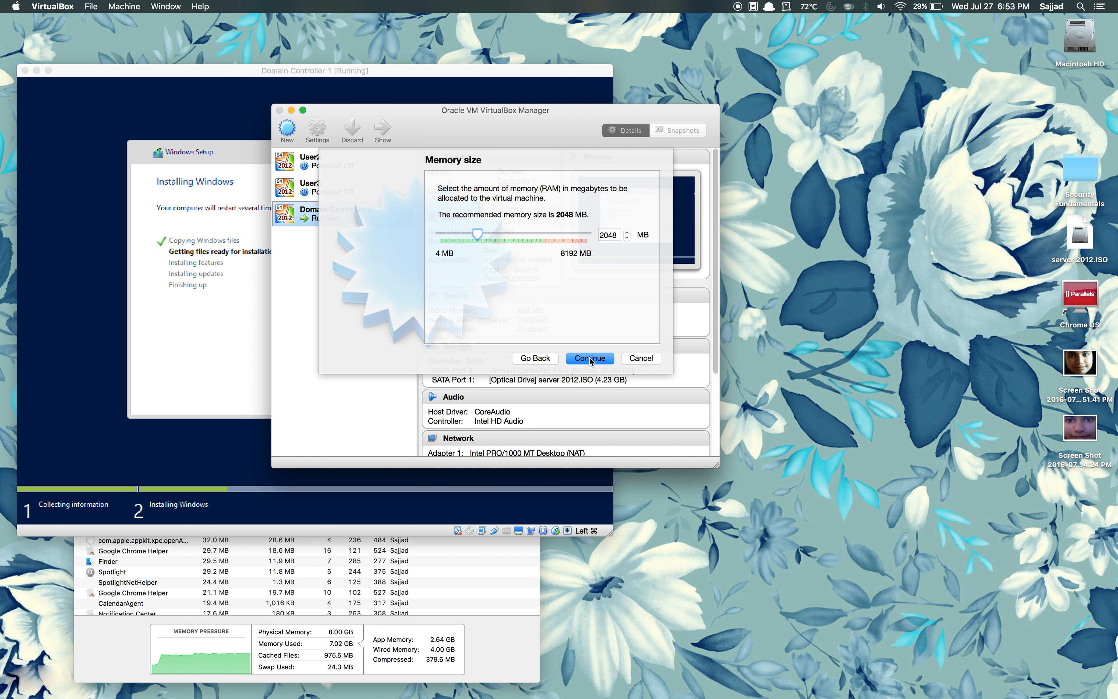
pyautogui.click(590, 359)
pyautogui.click(589, 359)
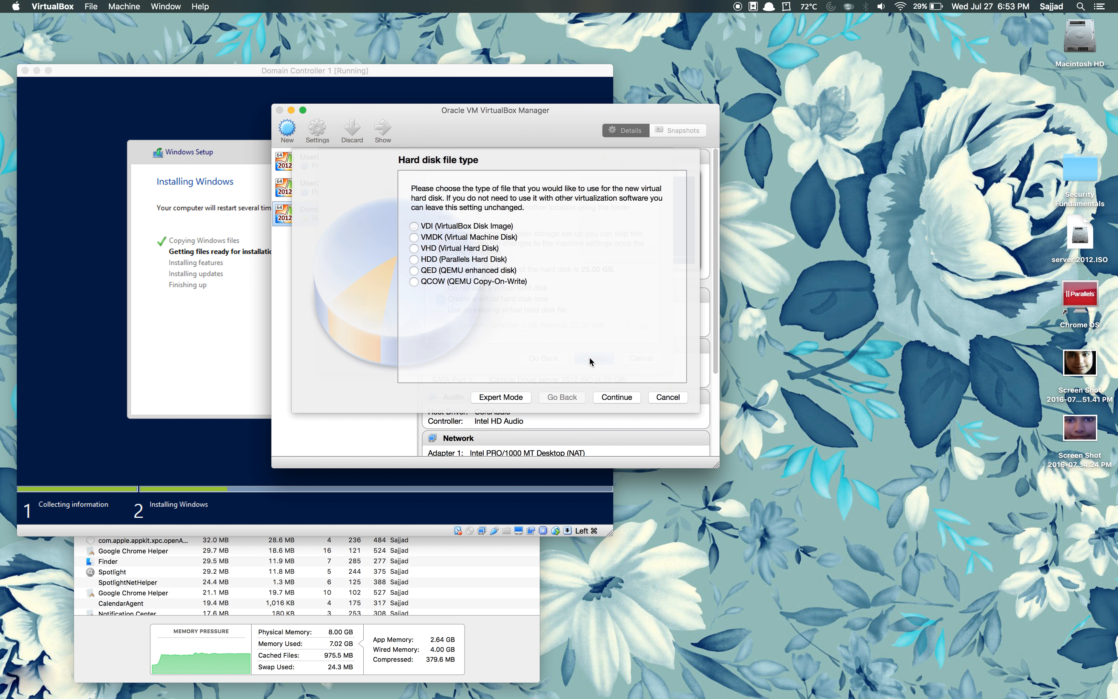
pyautogui.click(610, 397)
pyautogui.click(610, 397)
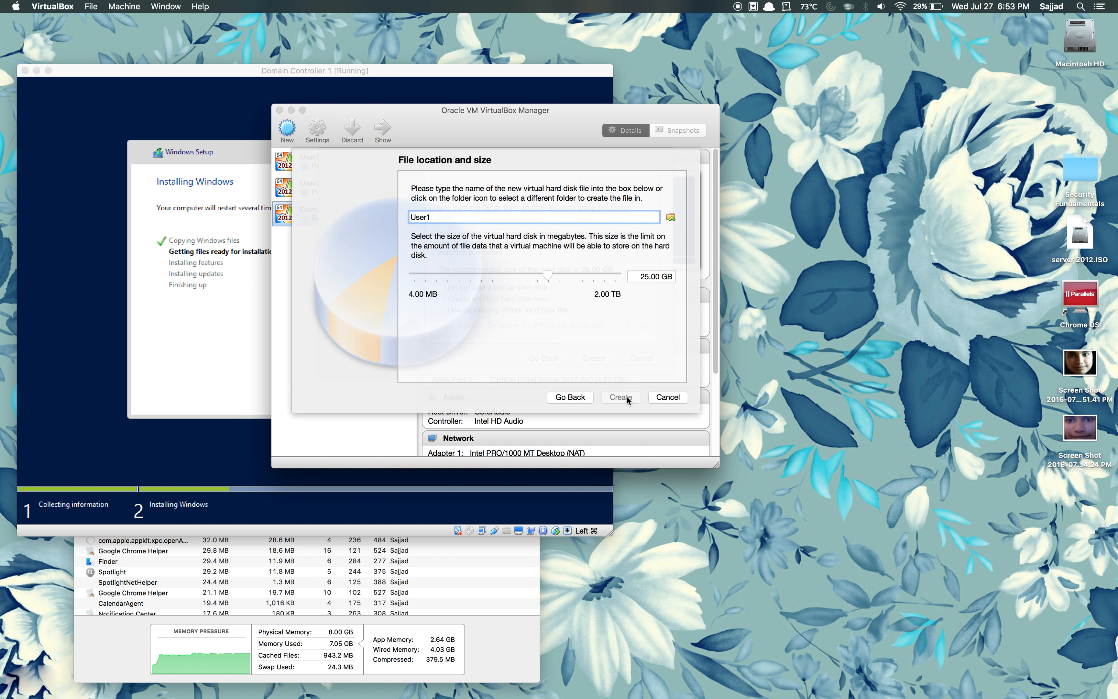
pyautogui.click(621, 397)
pyautogui.click(385, 130)
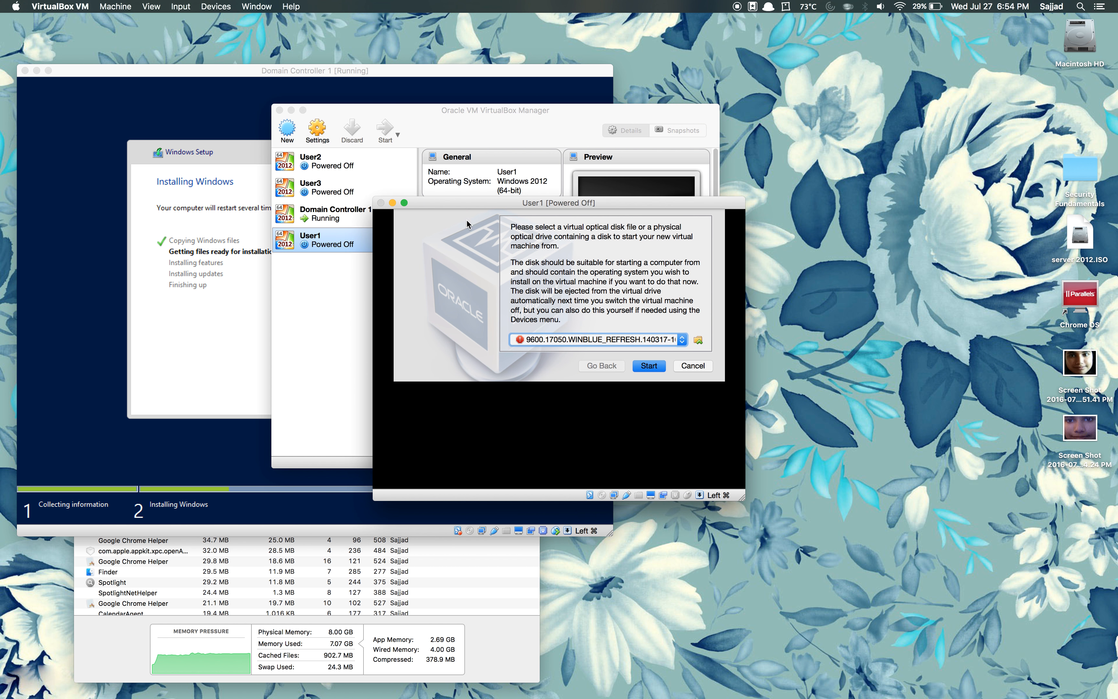
# Step: Boot User1 from the server 2012.ISO start-up disk
pyautogui.click(681, 340)
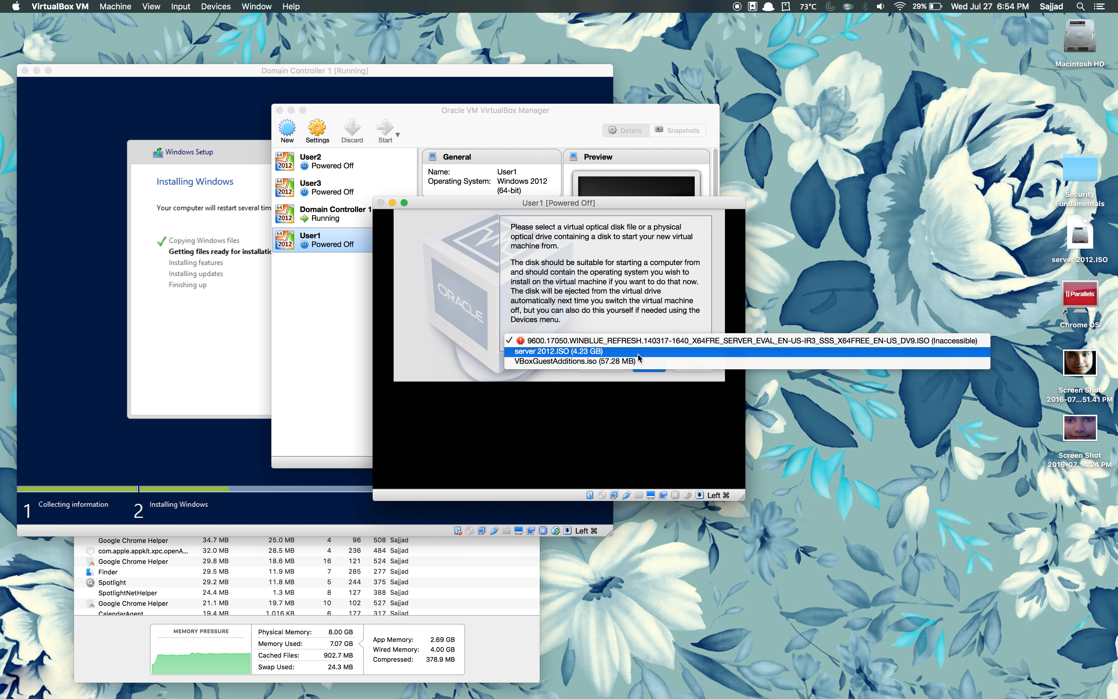
pyautogui.click(637, 354)
pyautogui.click(648, 365)
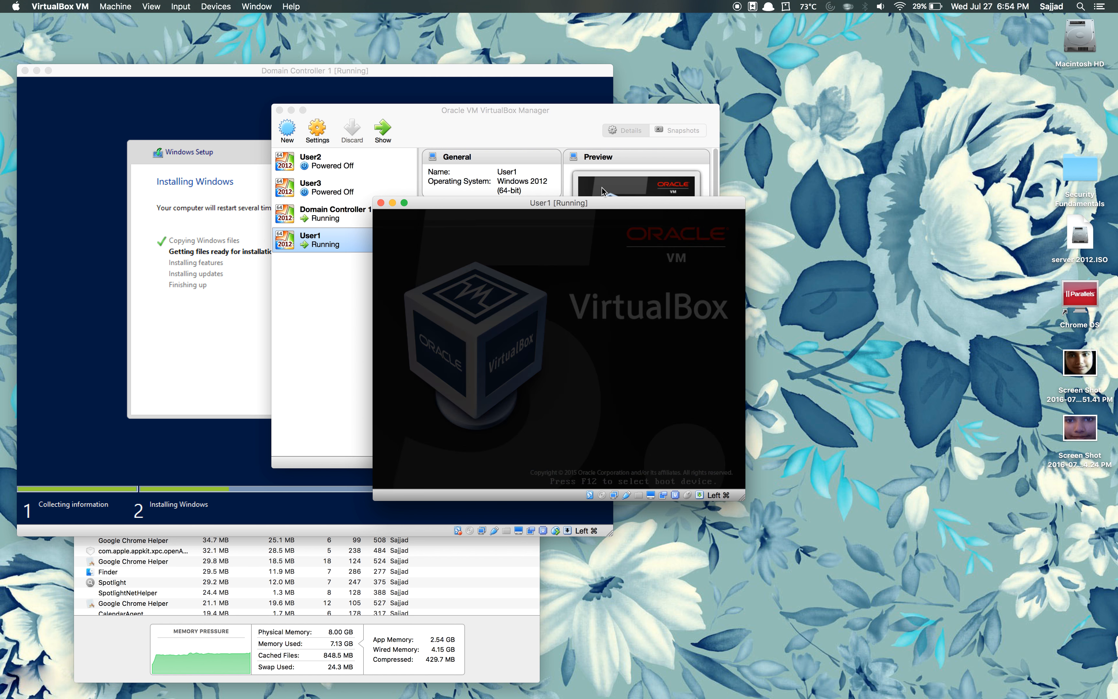
# Step: Rearrange the User1, VirtualBox Manager and Domain Controller 1 windows on screen
pyautogui.moveTo(603, 205); pyautogui.dragTo(680, 135)
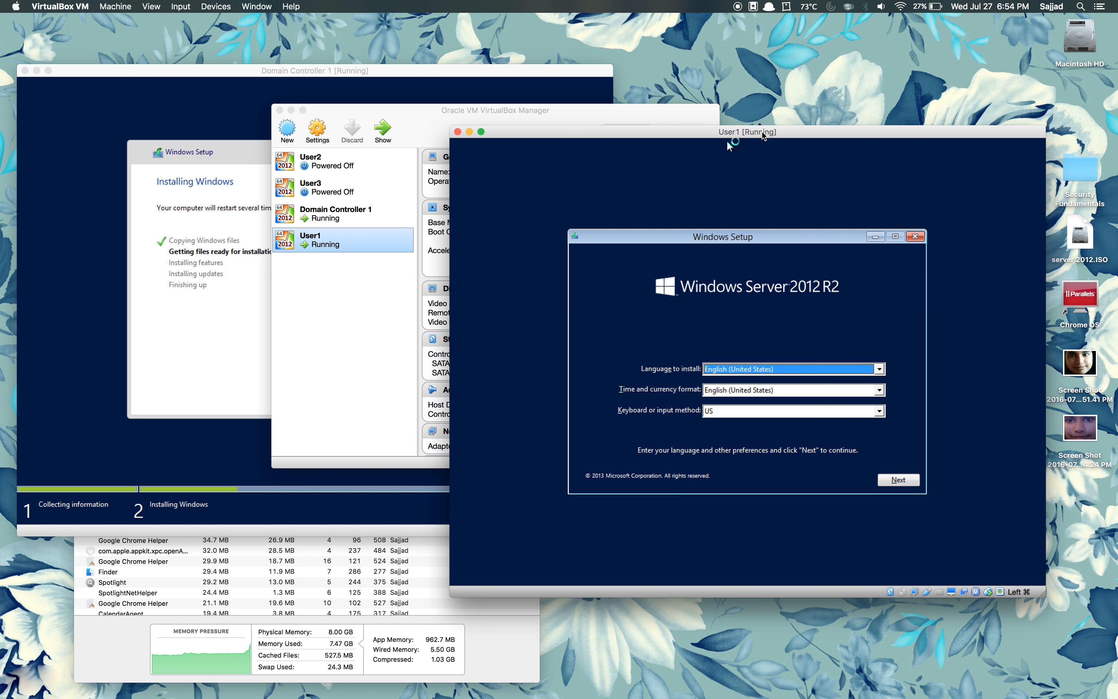
pyautogui.click(762, 133)
pyautogui.moveTo(762, 133); pyautogui.dragTo(814, 121)
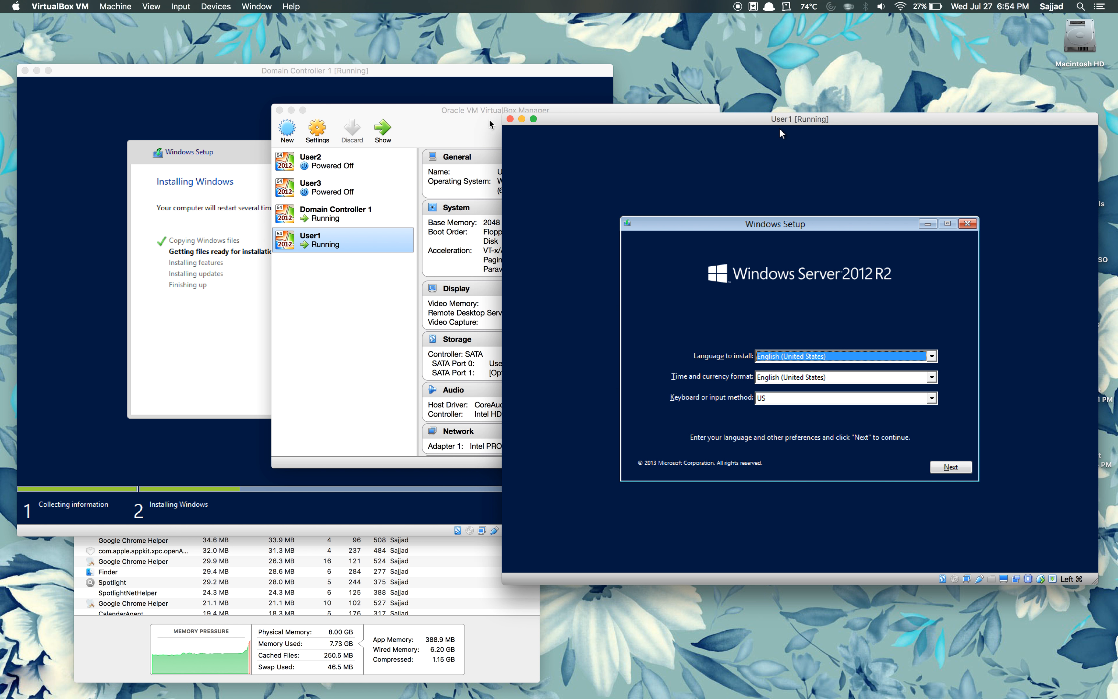
pyautogui.moveTo(488, 121); pyautogui.dragTo(539, 323)
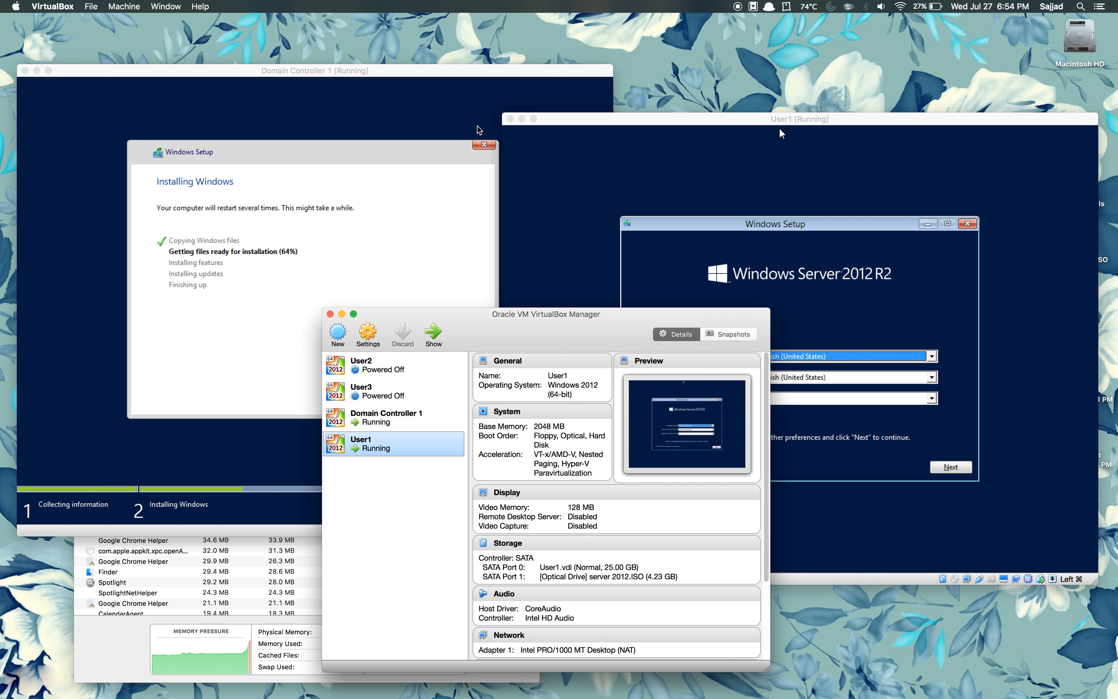
pyautogui.moveTo(466, 81); pyautogui.dragTo(463, 80)
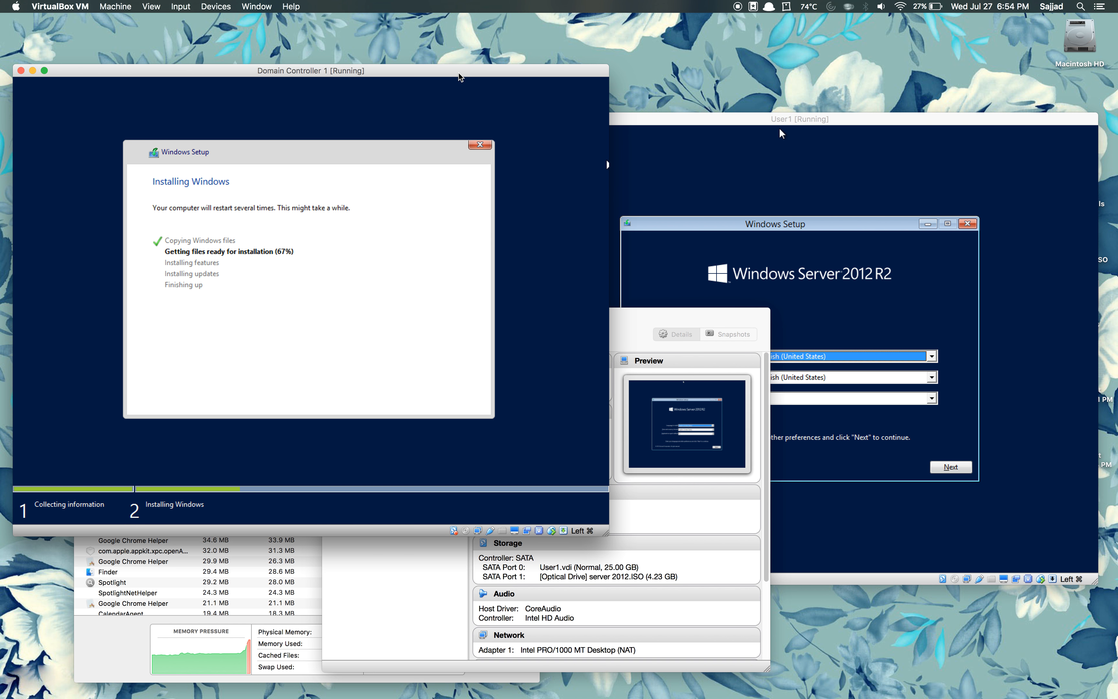
pyautogui.click(677, 117)
pyautogui.moveTo(779, 128); pyautogui.dragTo(779, 89)
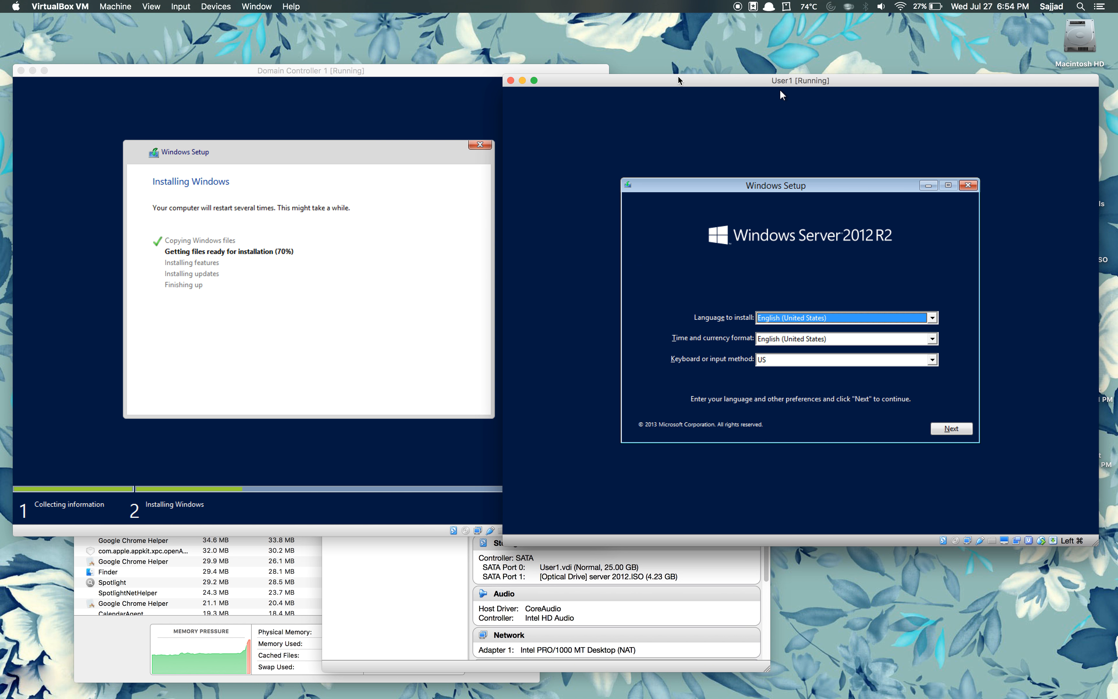
# Step: Accept default language settings and choose Install now, then raise the memory usage monitor
pyautogui.click(954, 429)
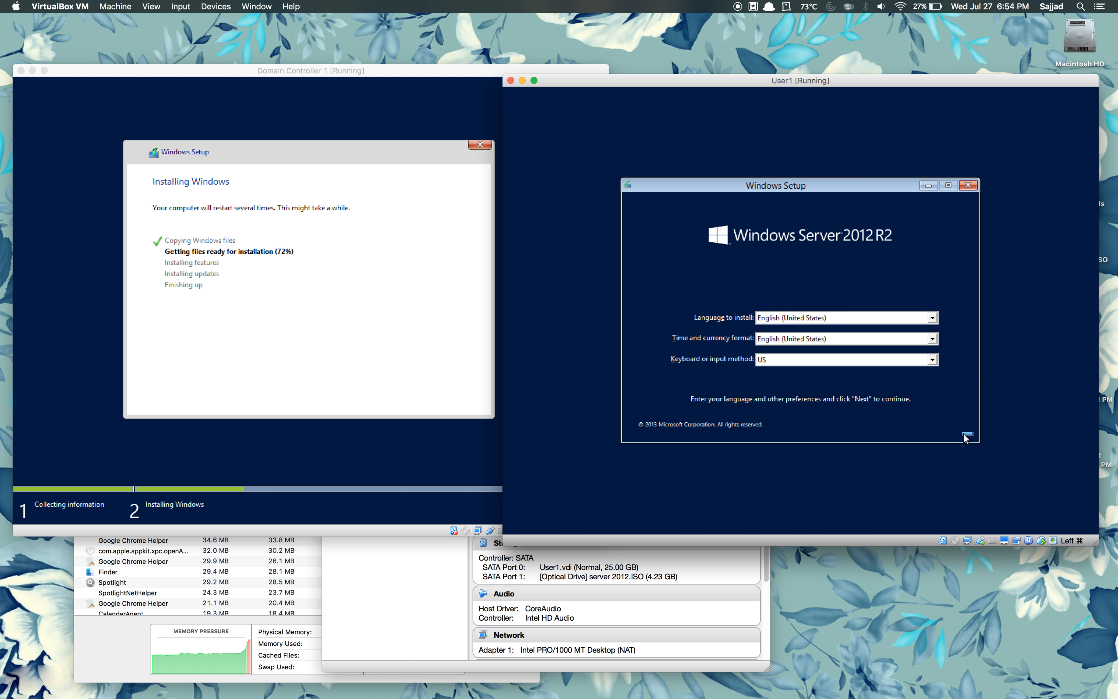
pyautogui.click(830, 320)
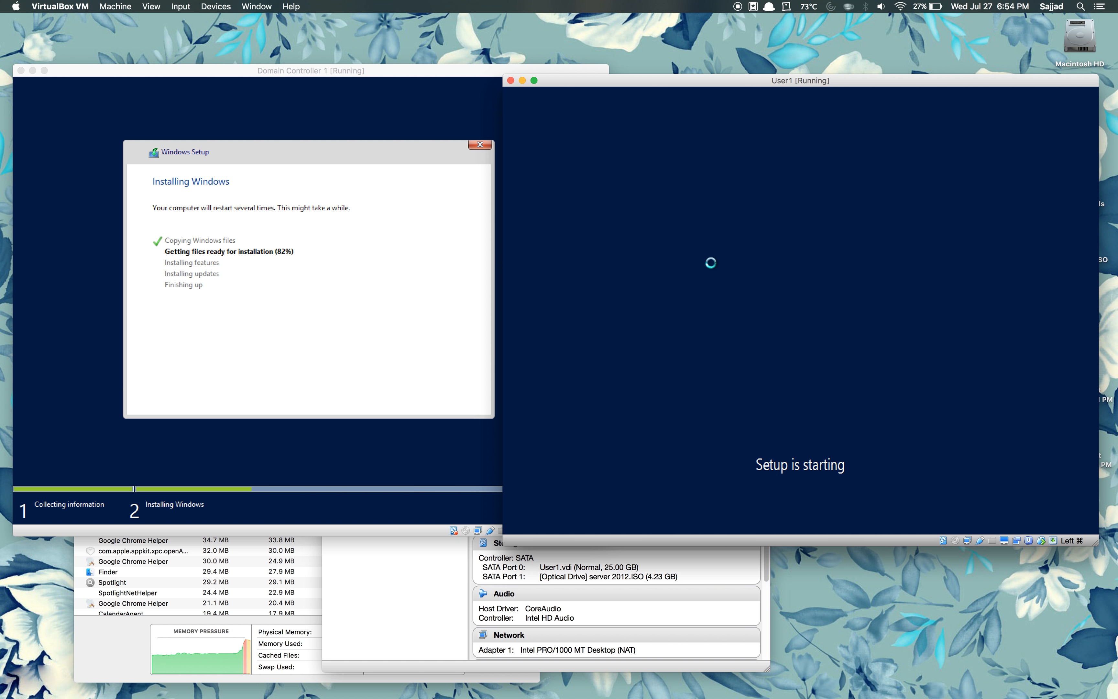
pyautogui.click(212, 651)
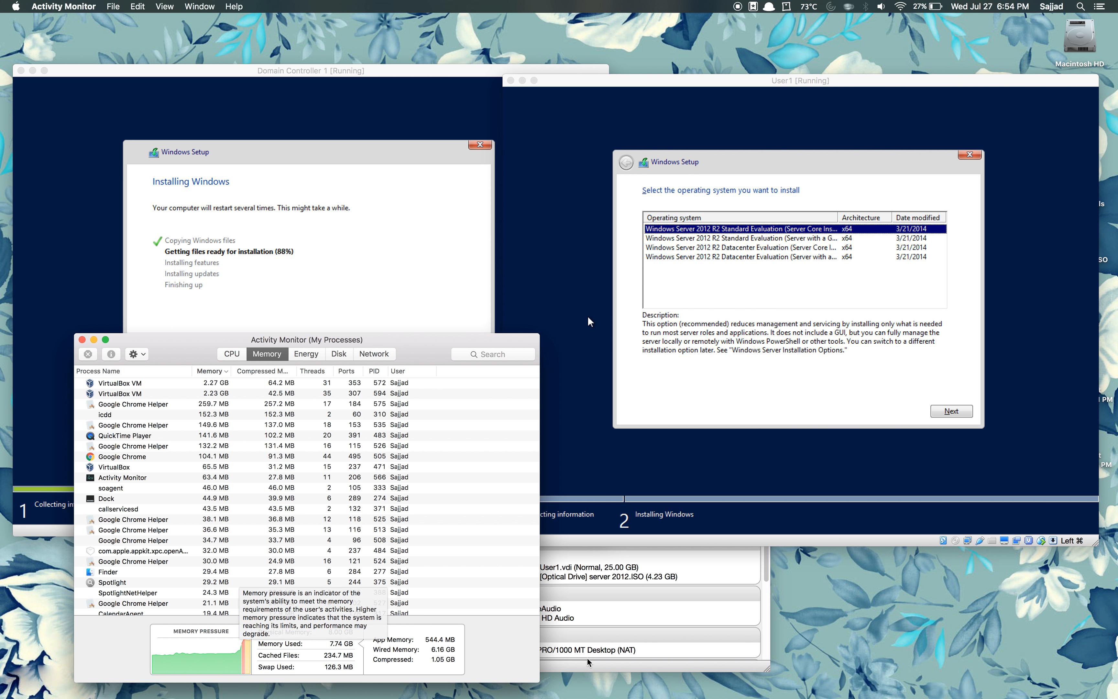
# Step: Quit Google Chrome and Stickies from the Dock, then bring Domain Controller 1 forward
pyautogui.moveTo(636, 692)
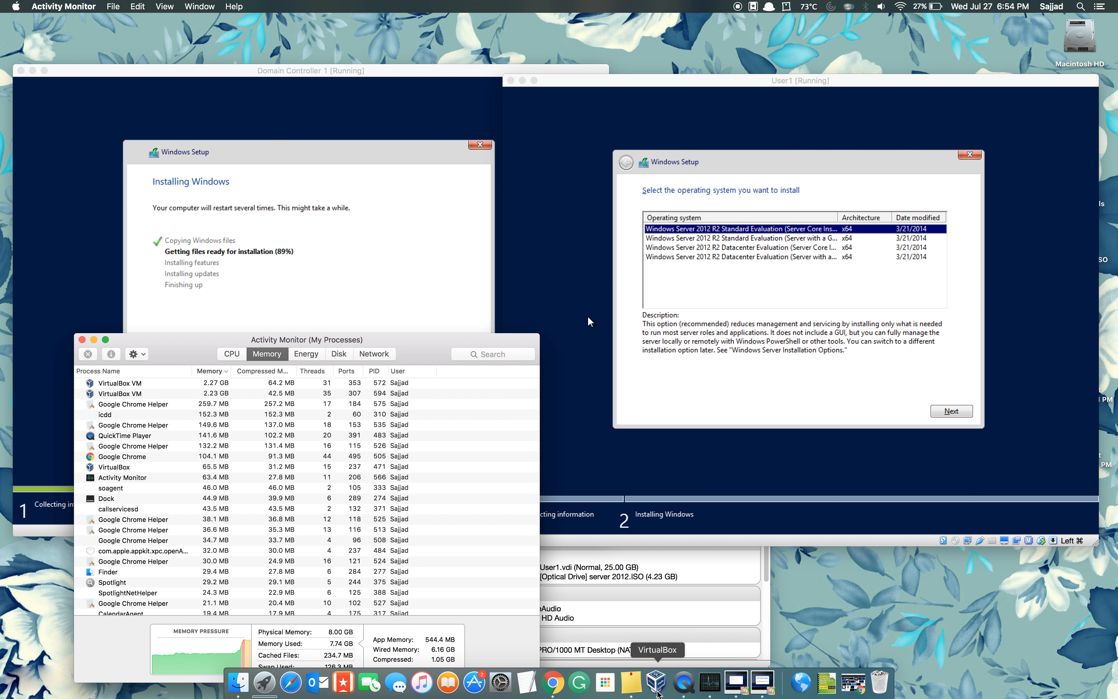
pyautogui.rightClick(554, 682)
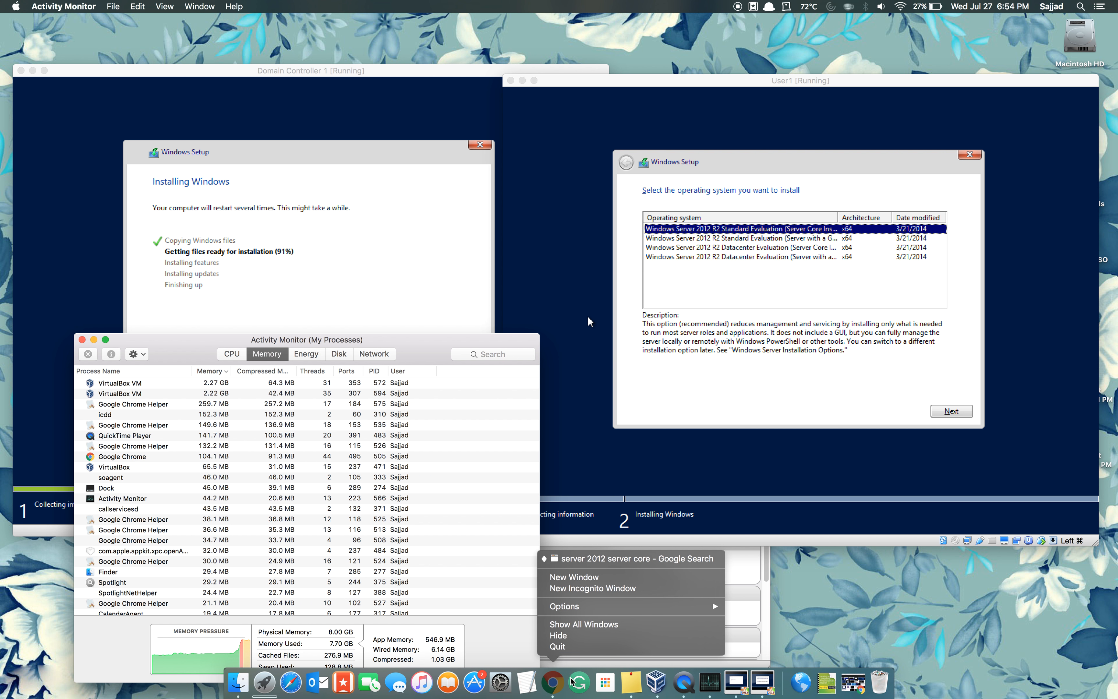
pyautogui.click(589, 647)
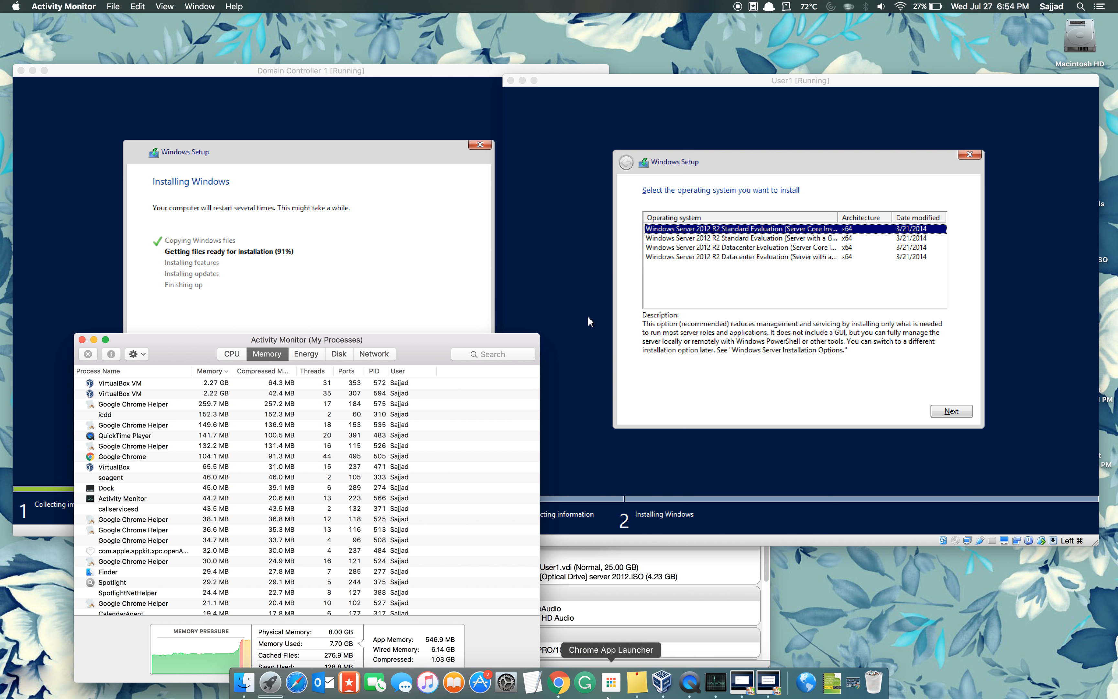
pyautogui.rightClick(645, 682)
pyautogui.click(649, 646)
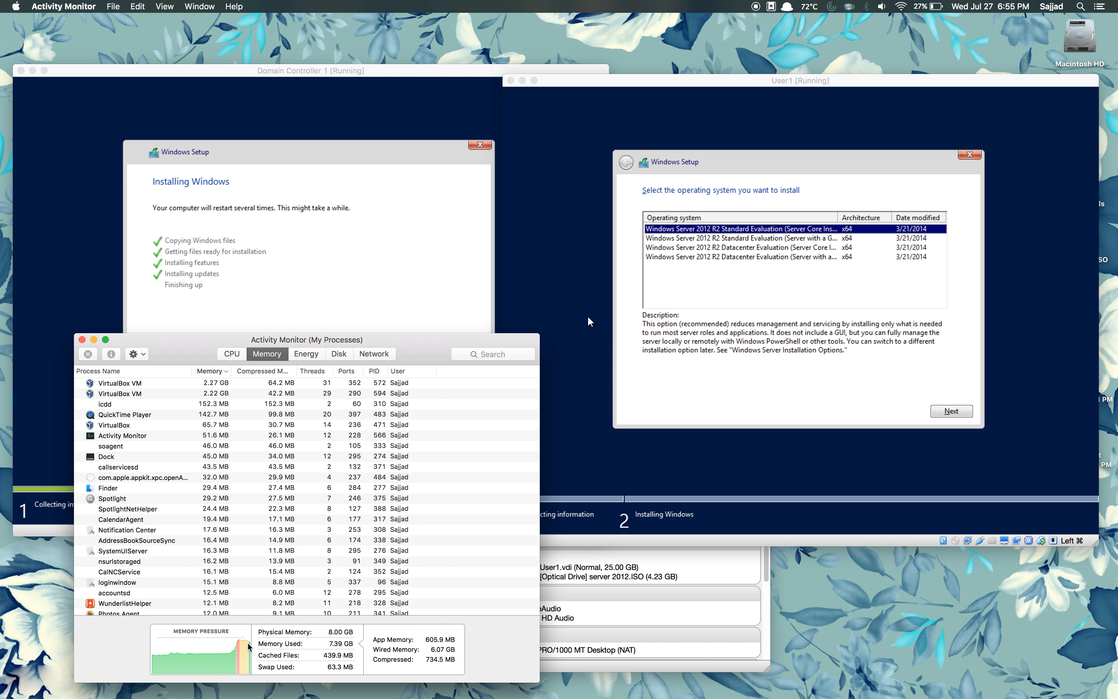
pyautogui.moveTo(248, 646)
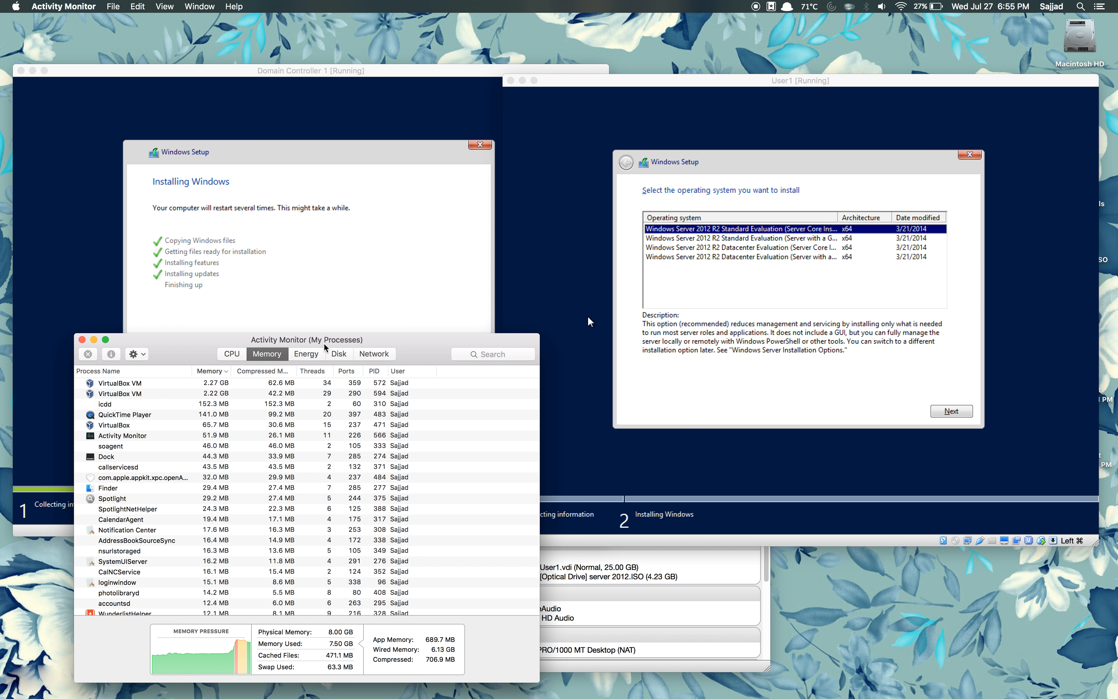
pyautogui.click(318, 294)
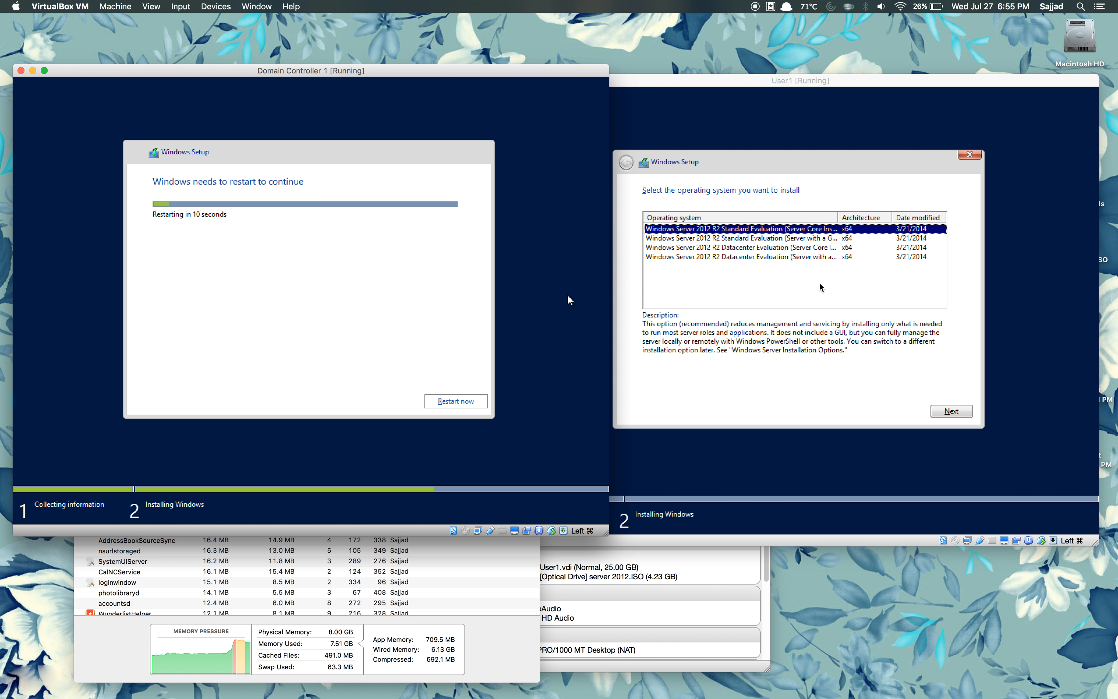
# Step: Restart Domain Controller 1, then pick Datacenter (GUI) for User1 and accept the license
pyautogui.click(473, 401)
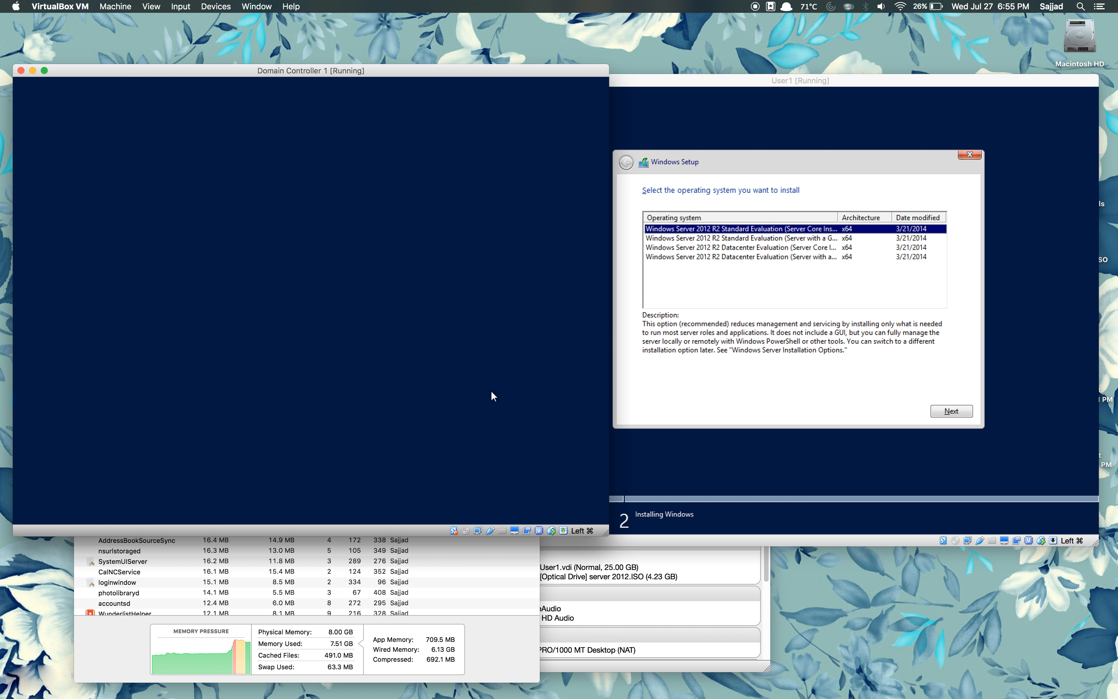
pyautogui.click(737, 256)
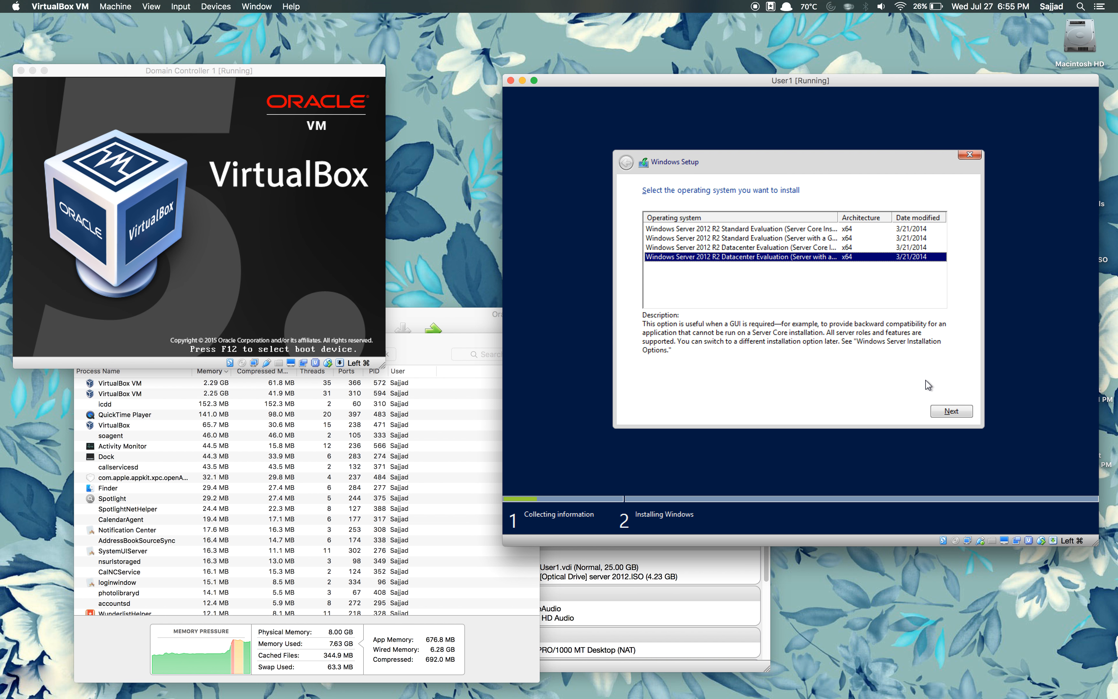
pyautogui.click(950, 411)
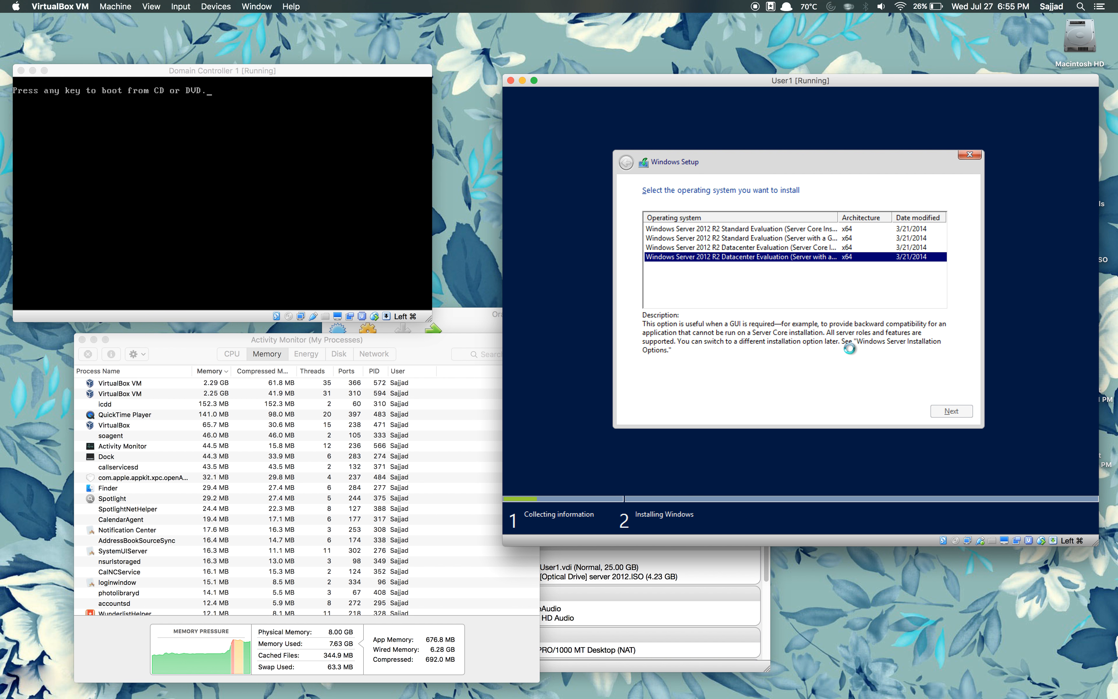
pyautogui.click(726, 383)
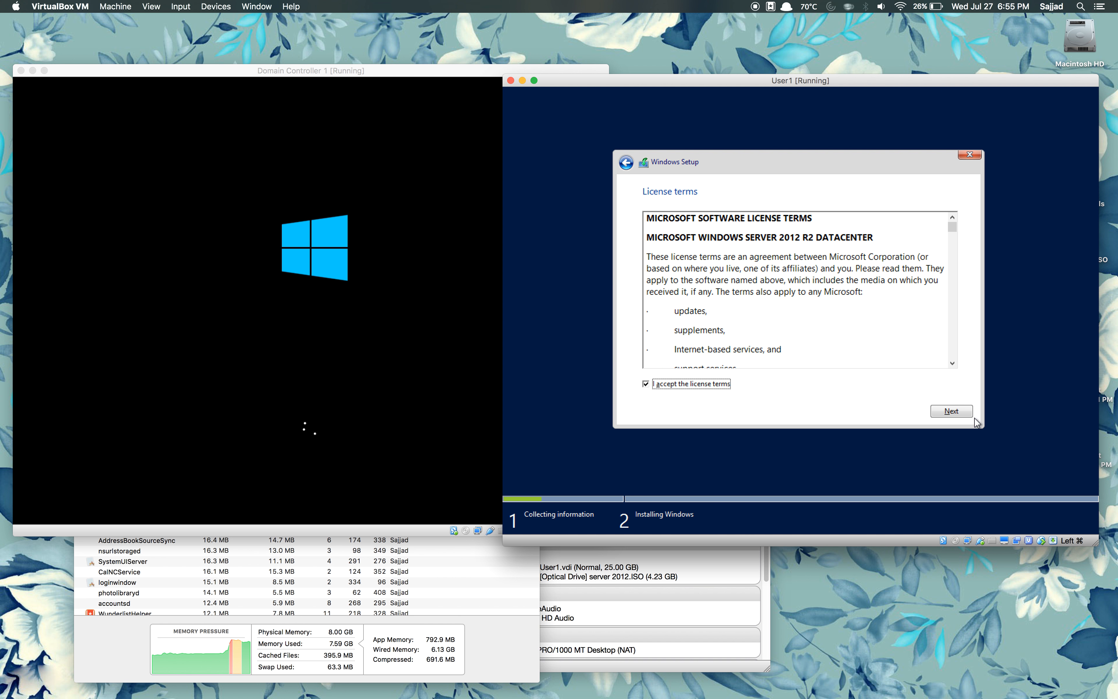
pyautogui.click(964, 414)
# Step: Do a custom install on User1, creating a new partition on Drive 0 and installing there
pyautogui.click(836, 289)
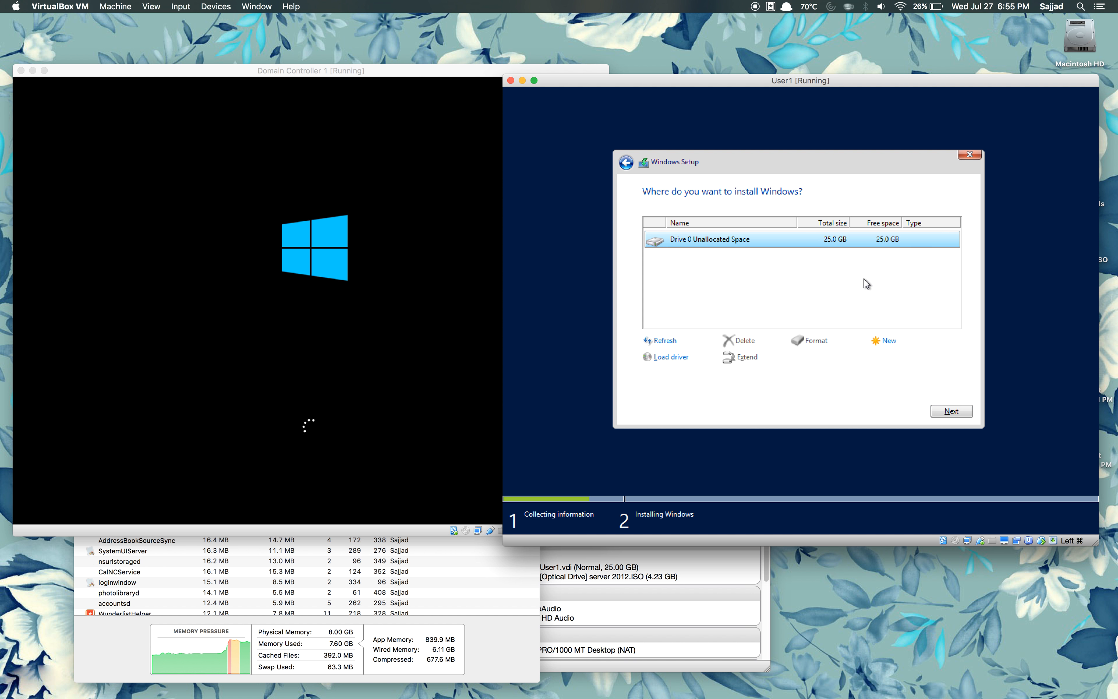
pyautogui.click(887, 340)
pyautogui.click(907, 362)
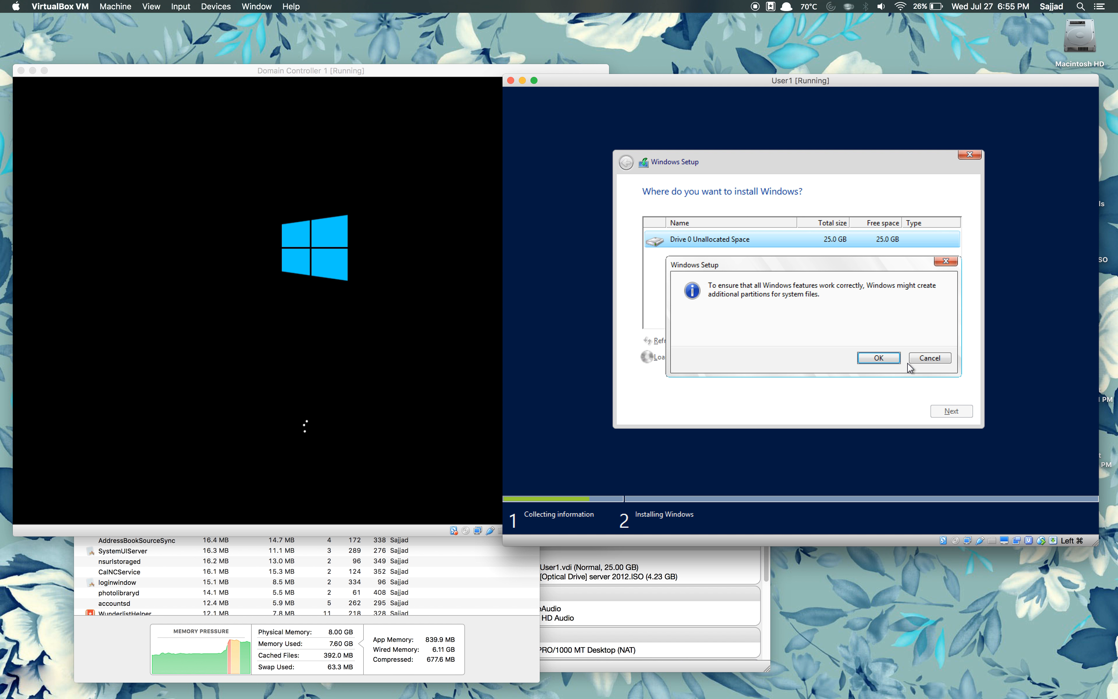
pyautogui.click(877, 358)
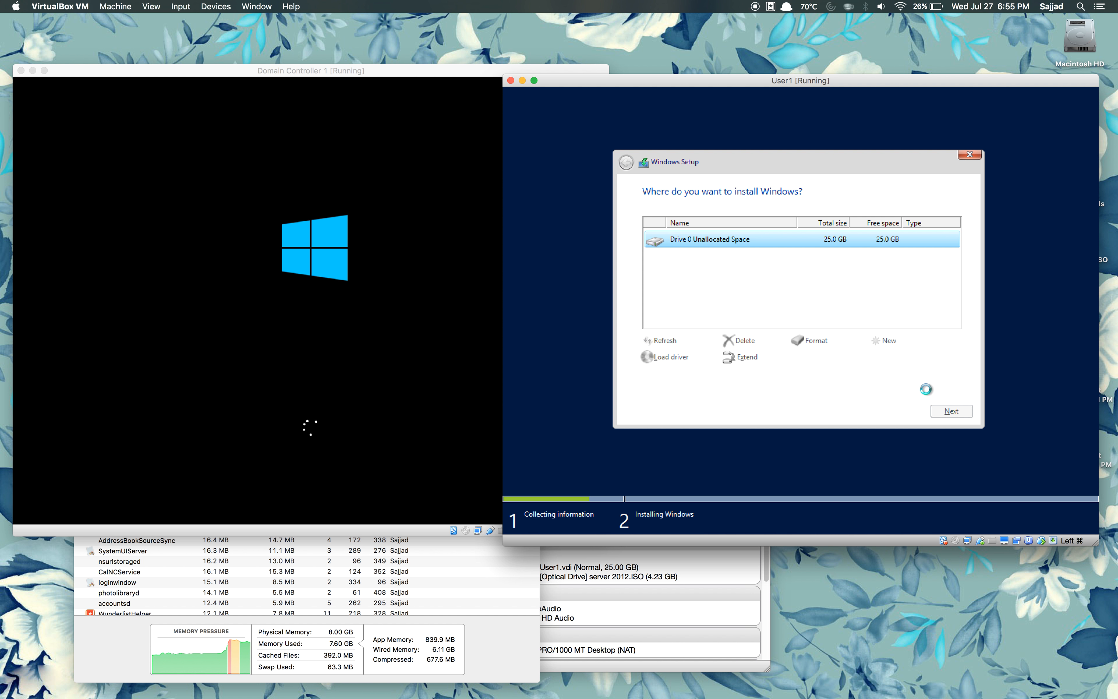
pyautogui.click(944, 413)
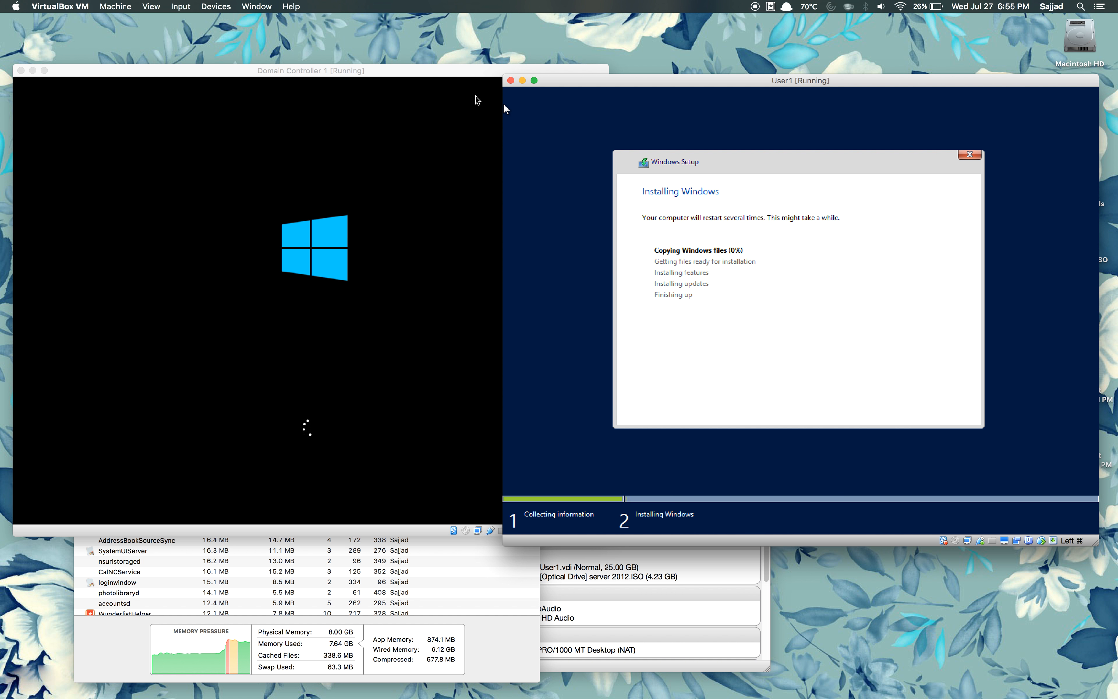
# Step: Move the User1 window left and the Domain Controller 1 window up and right
pyautogui.moveTo(779, 82); pyautogui.dragTo(673, 114)
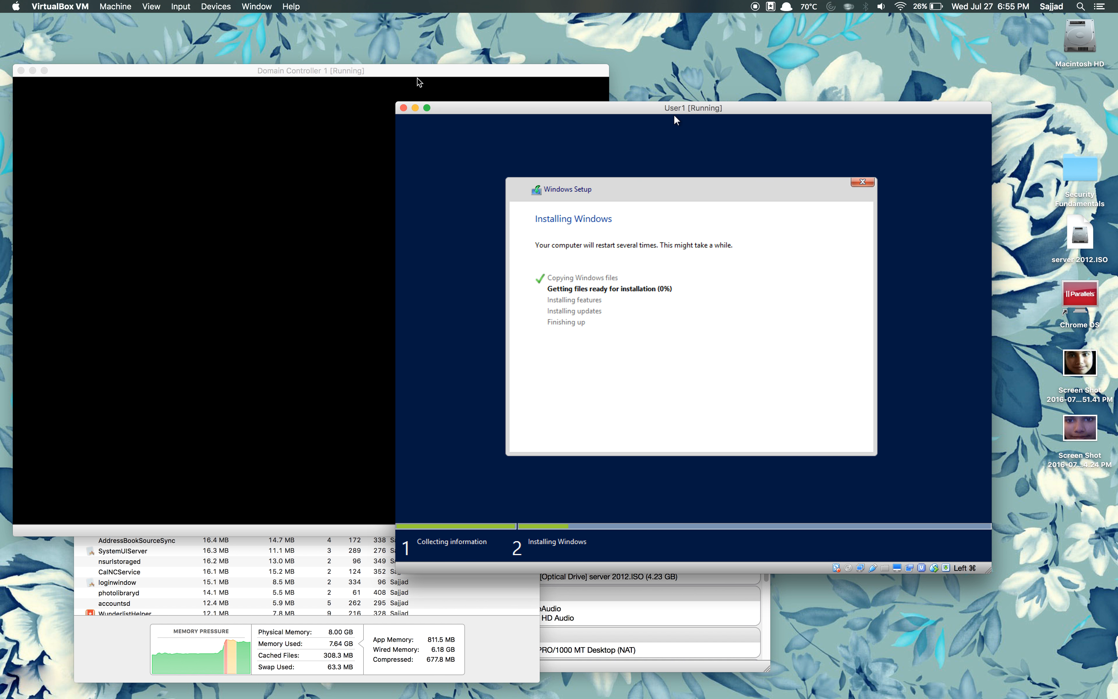
pyautogui.click(451, 73)
pyautogui.moveTo(451, 73); pyautogui.dragTo(675, 43)
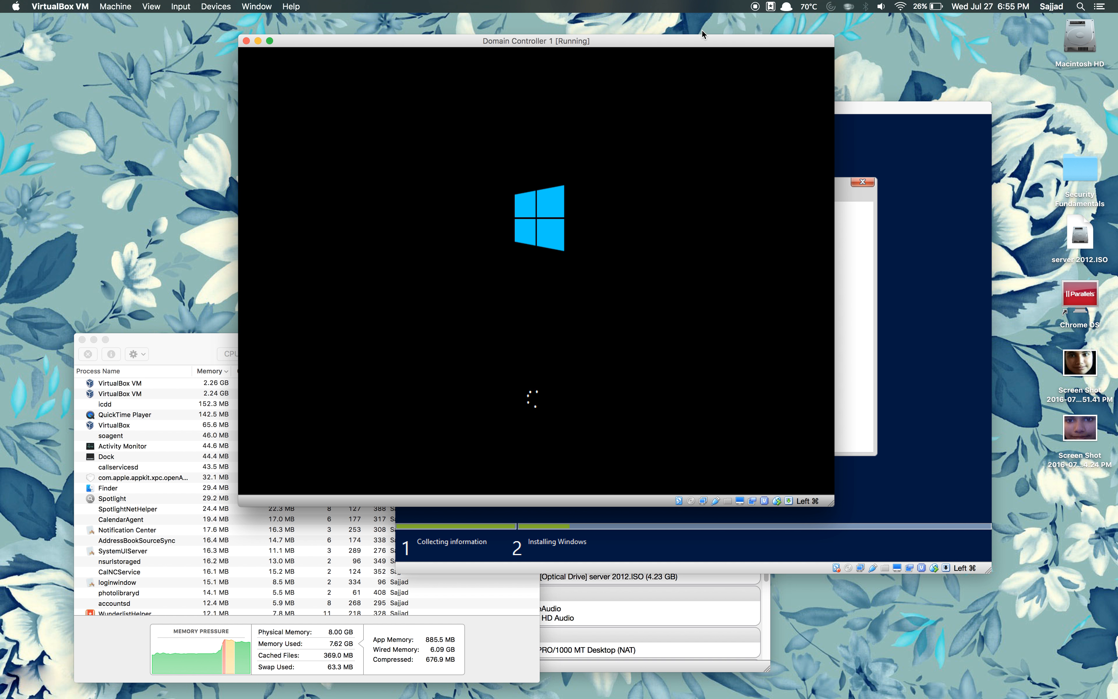
# Step: Check User1's setup progress, then bring Domain Controller 1 back to its Administrator password page
pyautogui.click(698, 39)
pyautogui.moveTo(697, 39); pyautogui.dragTo(696, 42)
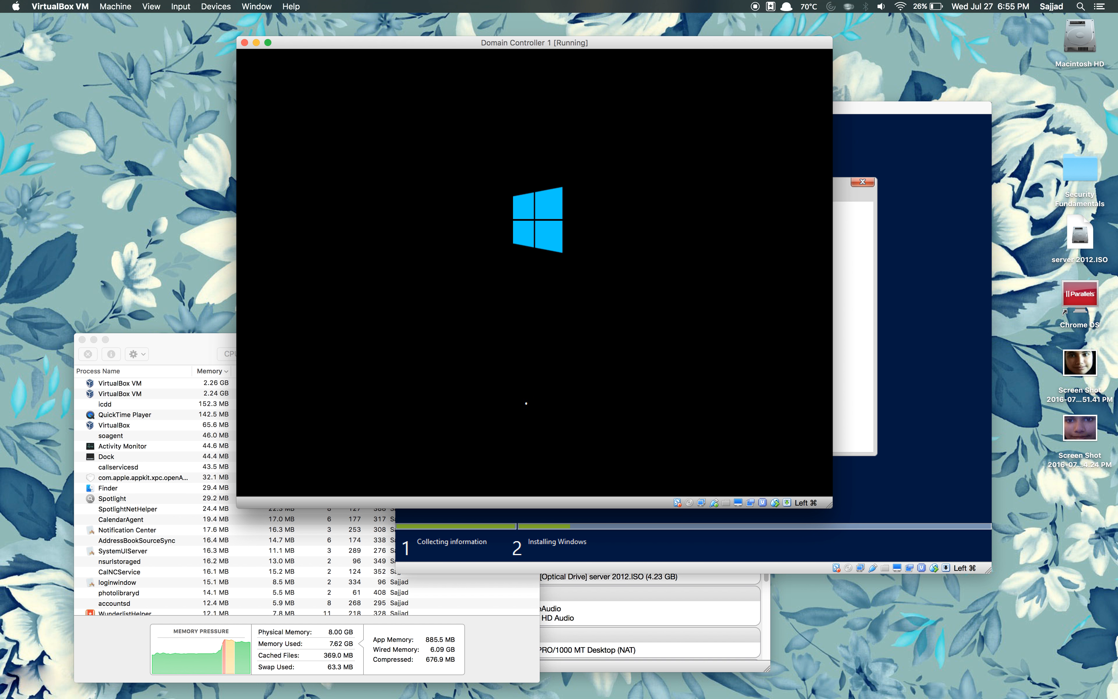
pyautogui.click(942, 291)
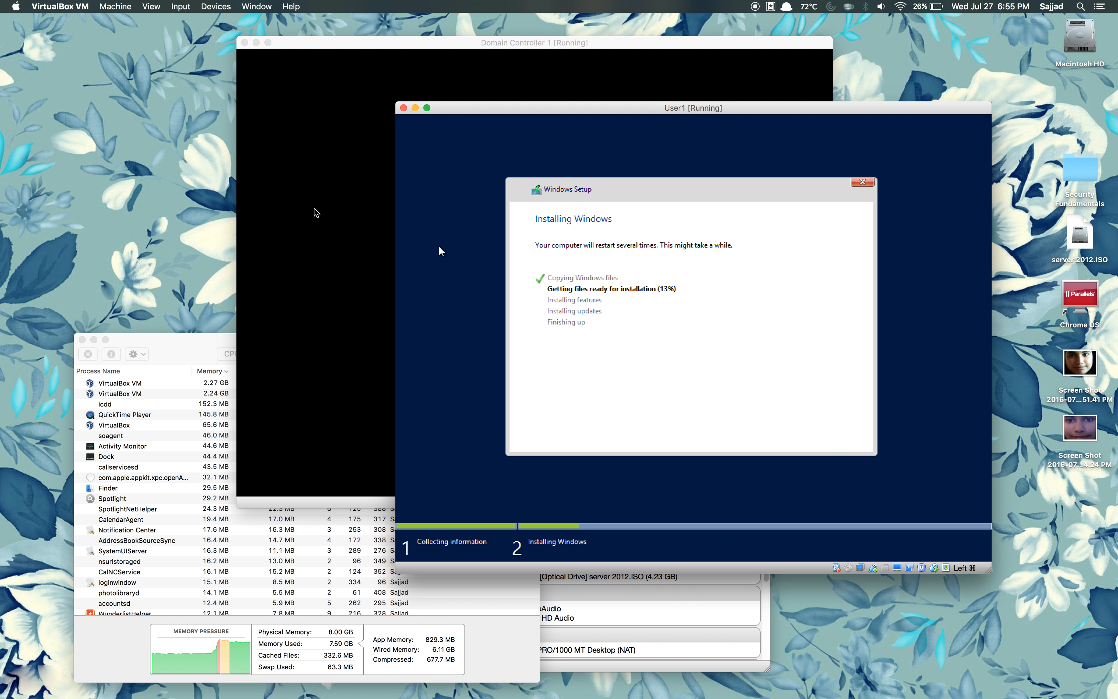
pyautogui.click(331, 211)
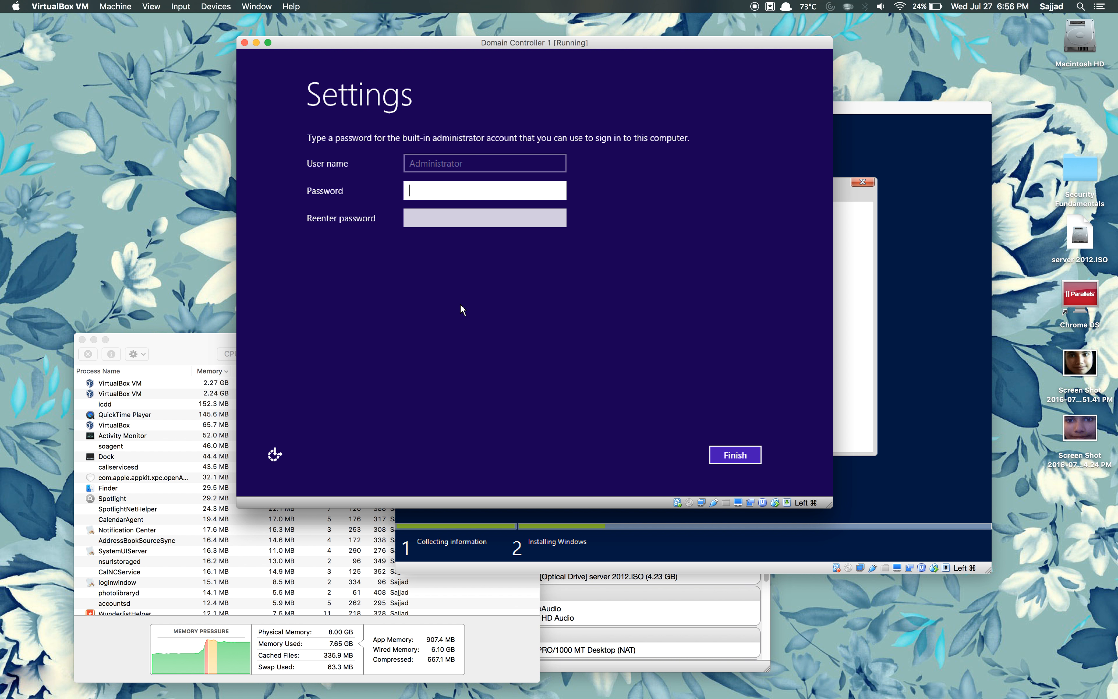
# Step: Set the Administrator password on Domain Controller 1, entering it twice, and finish setup
pyautogui.write('P')
pyautogui.press('BackSpace')
pyautogui.press('capslock')
pyautogui.press('capslock')
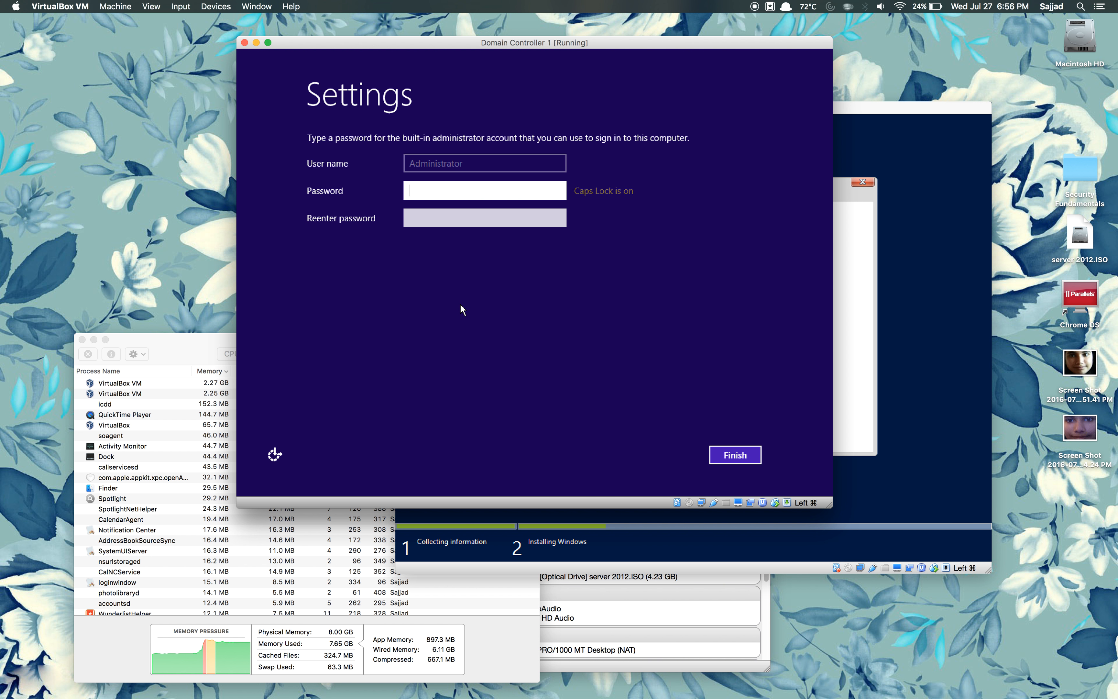
pyautogui.write('P')
pyautogui.press('BackSpace')
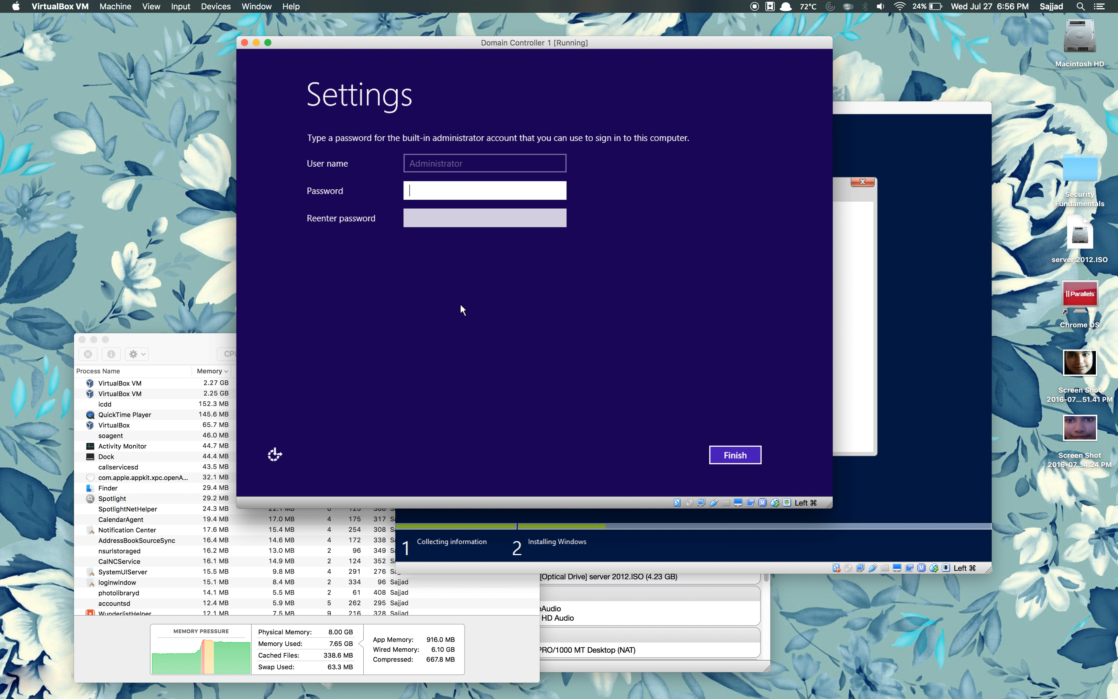
pyautogui.write('Password123!')
pyautogui.press('Tab')
pyautogui.write('Passw')
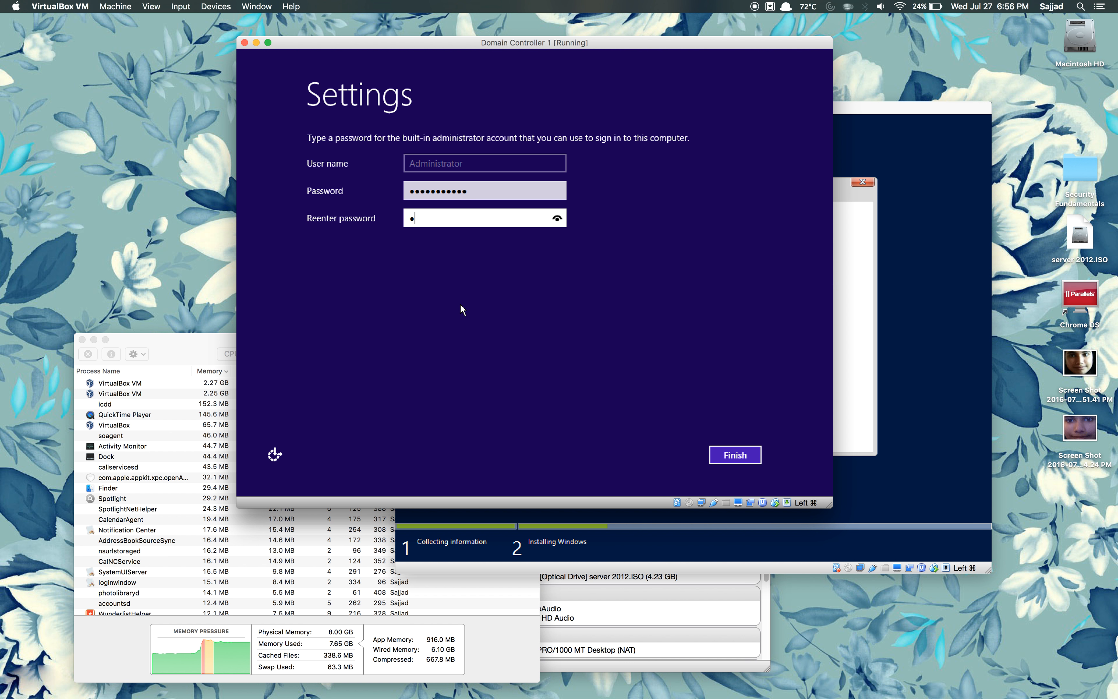
pyautogui.write('ord123!')
pyautogui.press('Return')
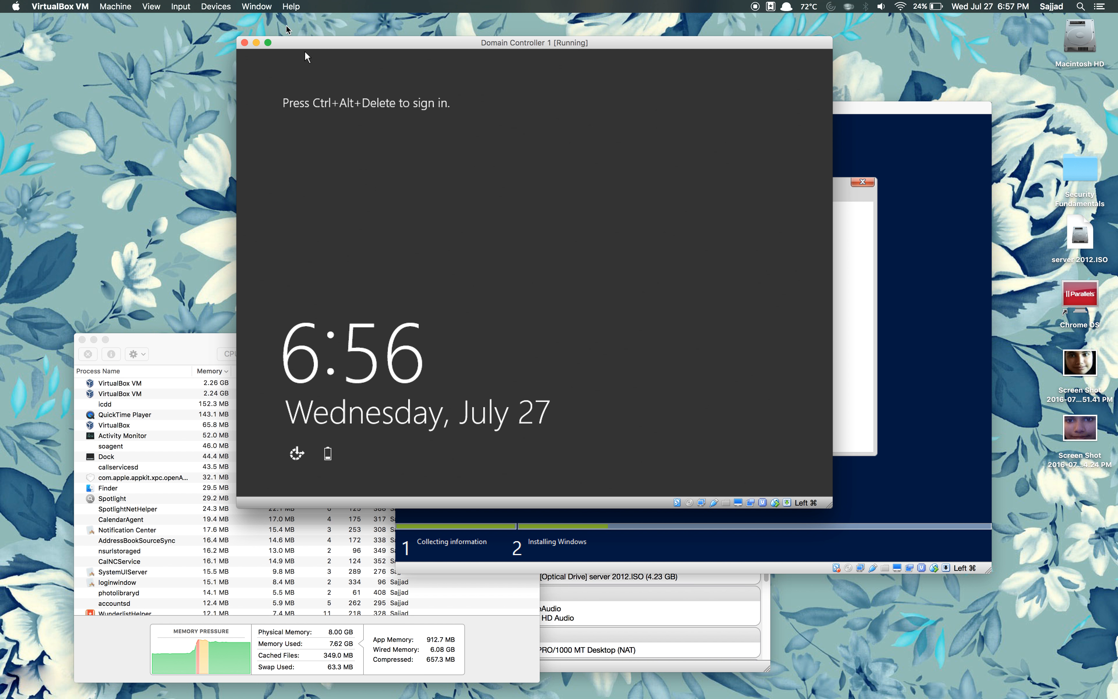
# Step: Send Ctrl-Alt-Del, sign in as Administrator with the password, and allow network discovery
pyautogui.click(180, 6)
pyautogui.moveTo(194, 21)
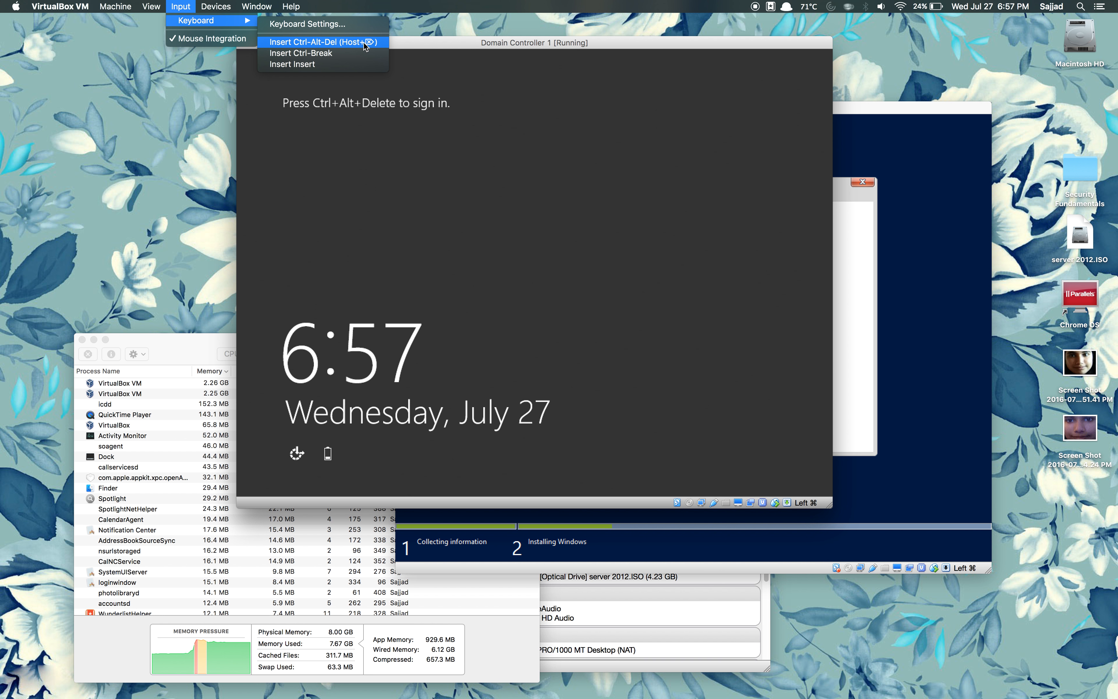
pyautogui.click(363, 43)
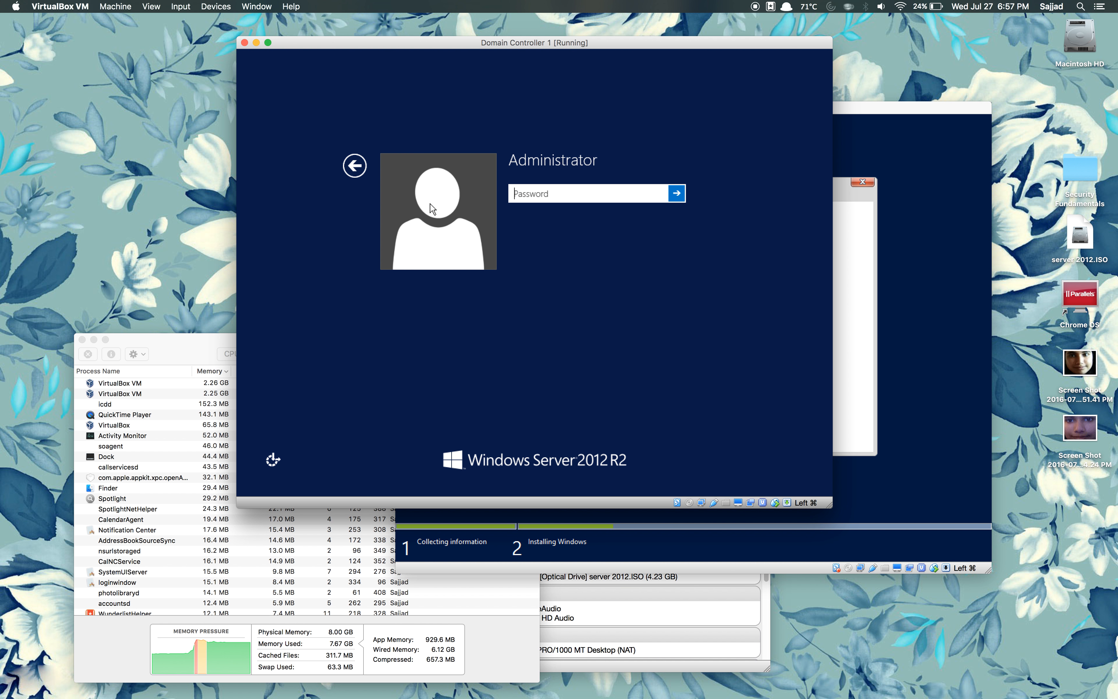
pyautogui.write('•')
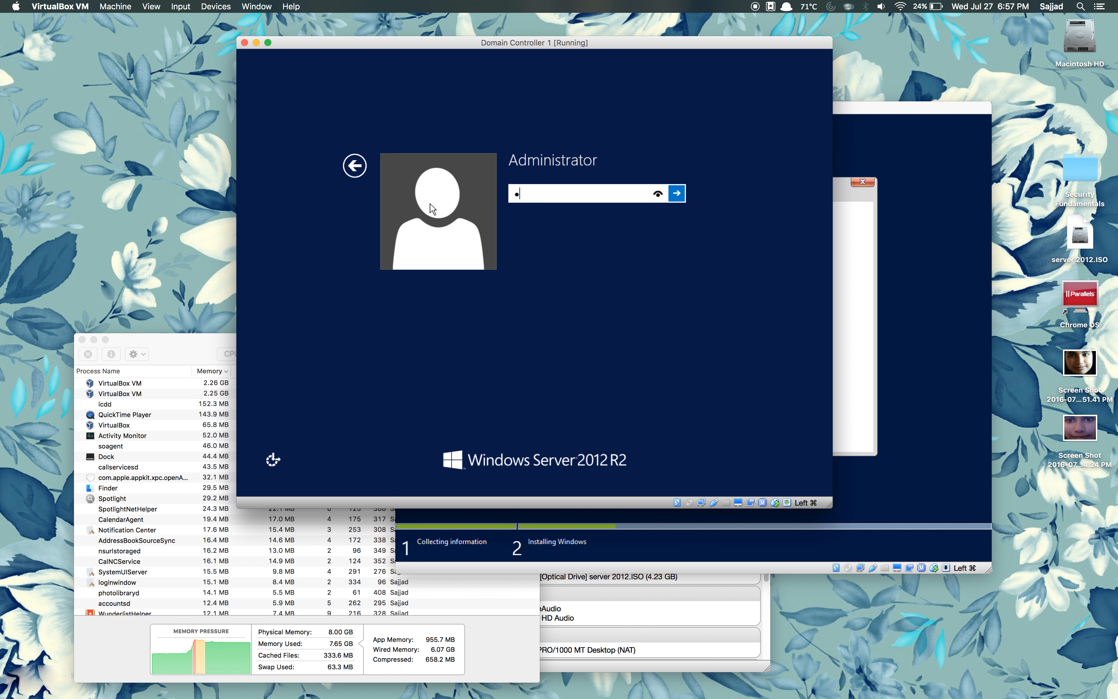
pyautogui.write('•••••••')
pyautogui.press('BackSpace')
pyautogui.press('BackSpace')
pyautogui.press('BackSpace')
pyautogui.press('BackSpace')
pyautogui.press('BackSpace')
pyautogui.press('BackSpace')
pyautogui.press('BackSpace')
pyautogui.press('BackSpace')
pyautogui.press('BackSpace')
pyautogui.press('BackSpace')
pyautogui.write('••••••••••')
pyautogui.press('Return')
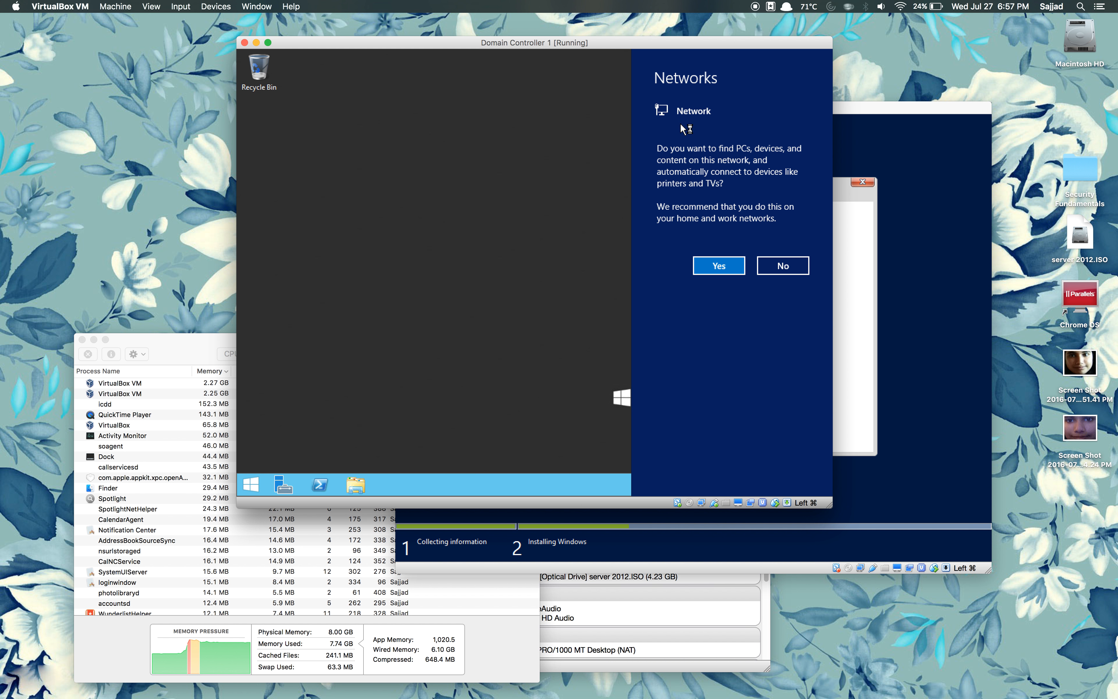
pyautogui.click(723, 266)
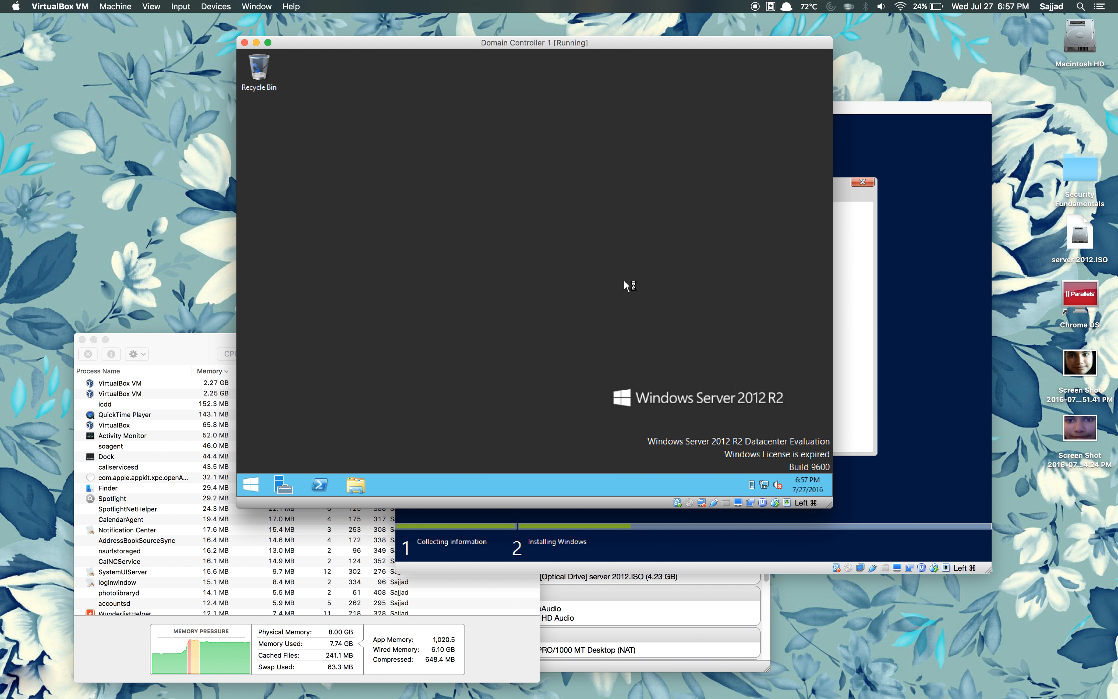